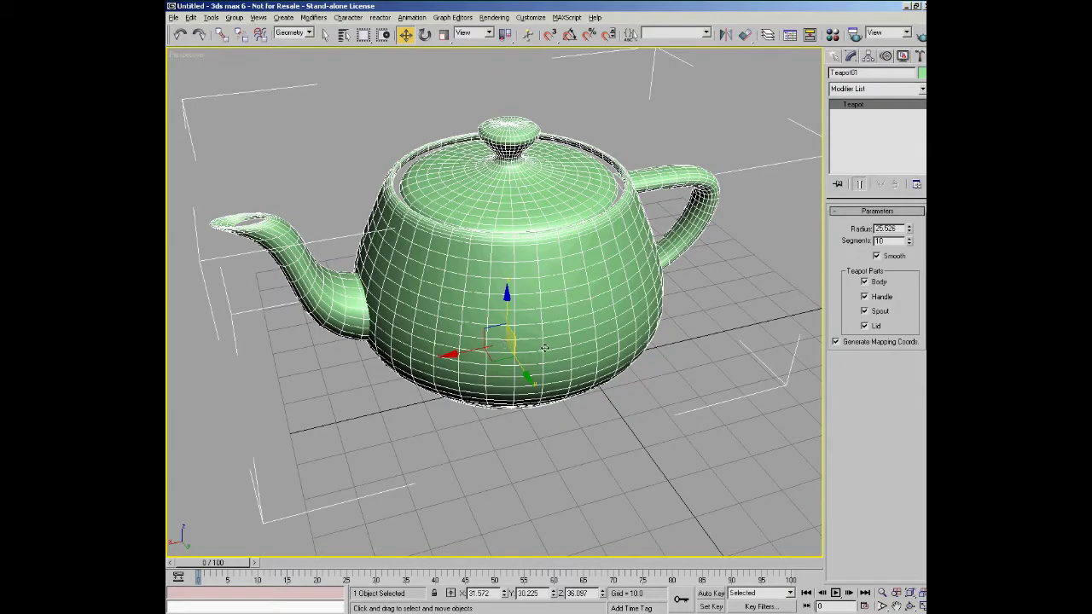
- Tip the teapot onto its side by rotating it about -47 degrees around Y
alt+middle_drag(545, 348, 536, 357)
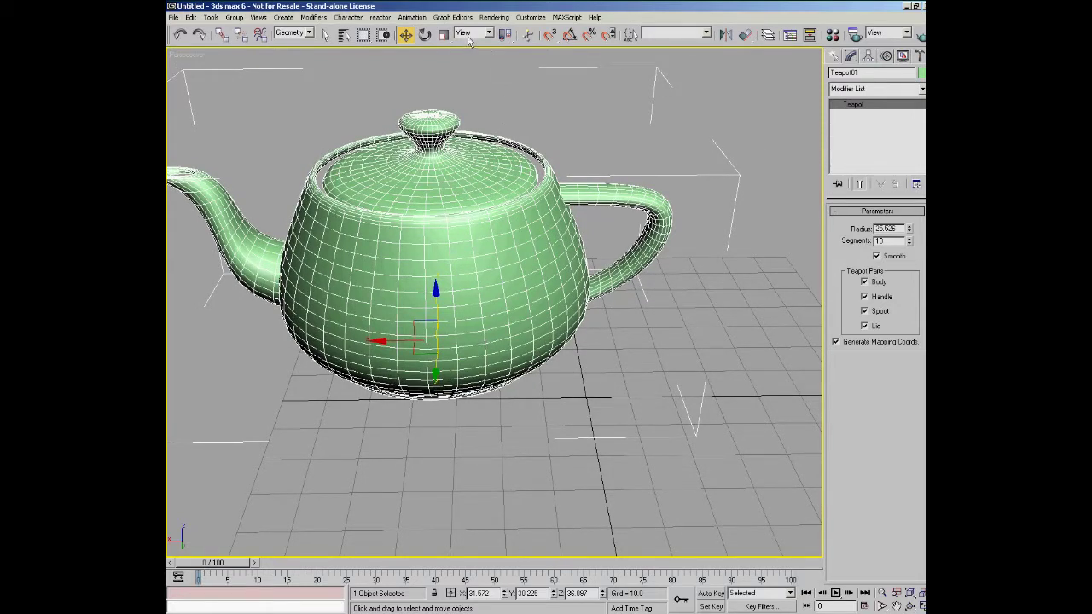
key(e)
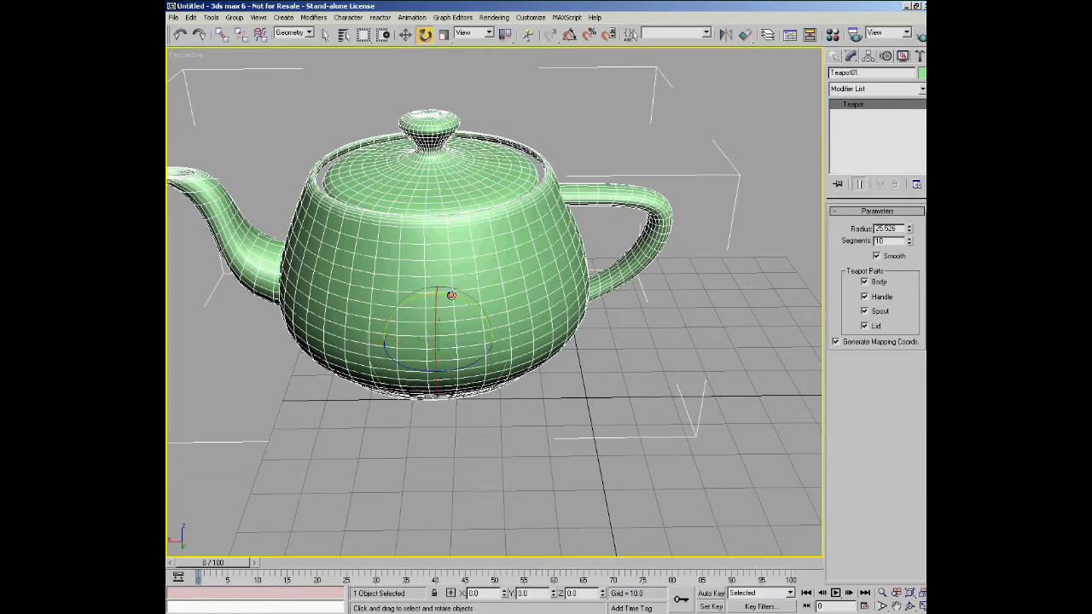
drag(450, 295, 589, 279)
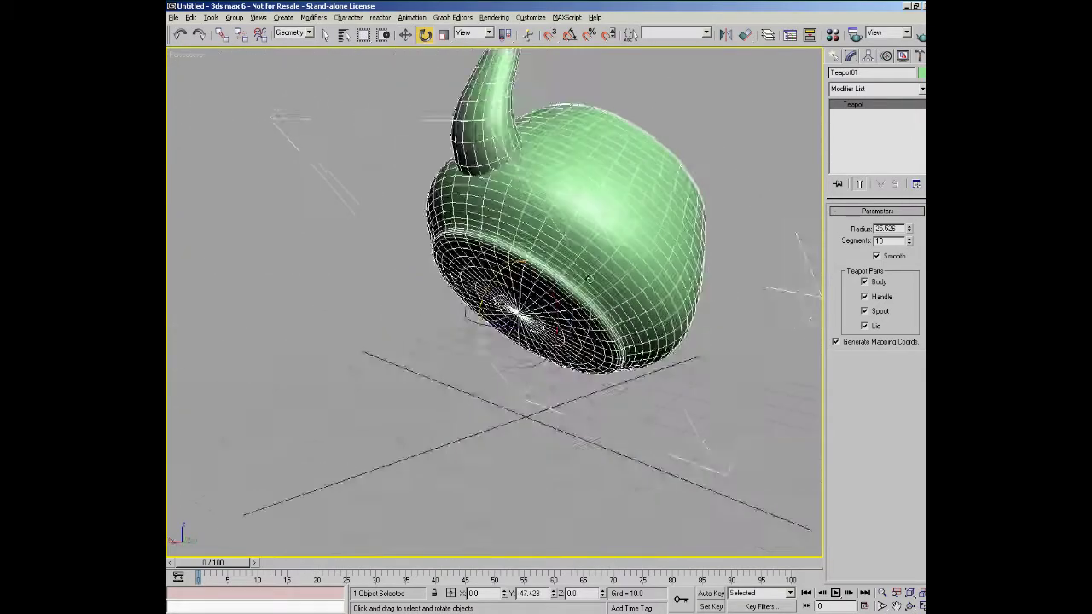
alt+middle_drag(589, 279, 490, 342)
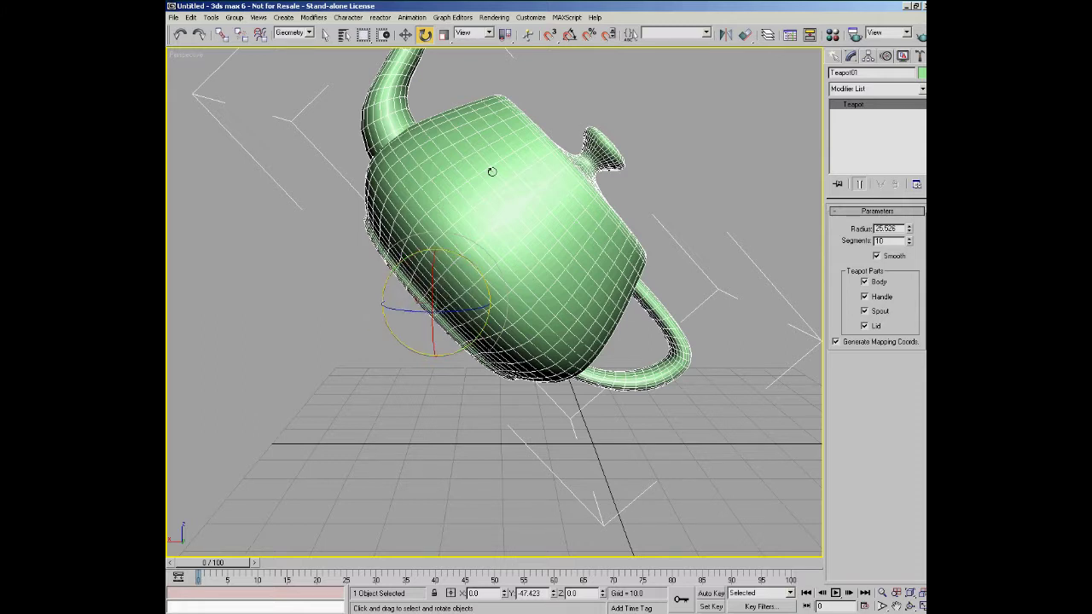
- Switch the reference coordinate system to Local and give the teapot trial rotations about its local axes
click(490, 33)
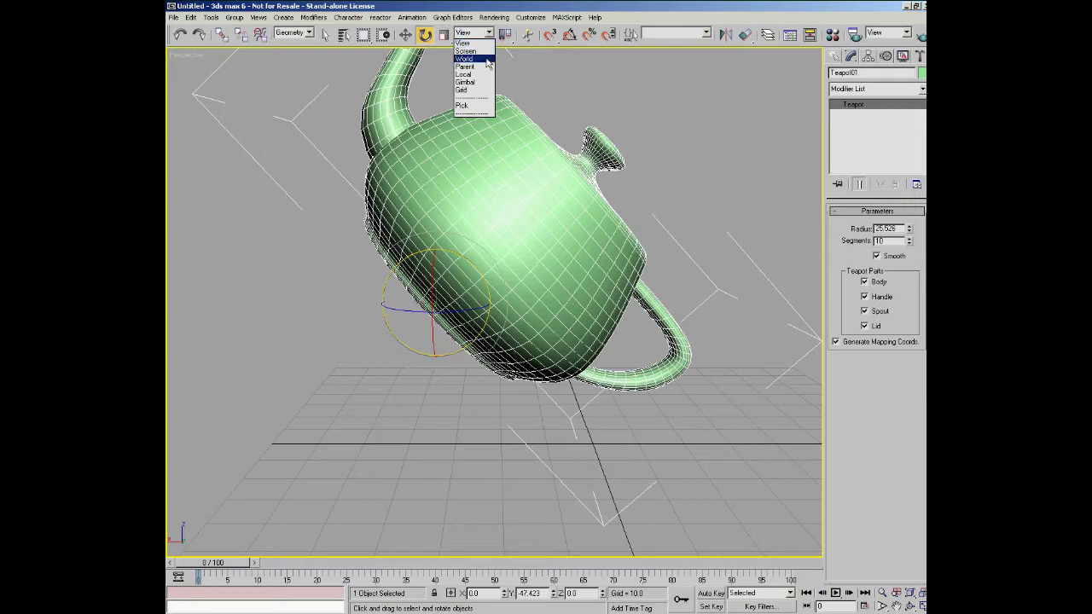
click(488, 75)
mouse_move(532, 211)
alt+middle_down()
mouse_move(476, 203)
mouse_move(488, 186)
mouse_move(530, 197)
alt+middle_up()
drag(481, 258, 457, 319)
right_click(457, 319)
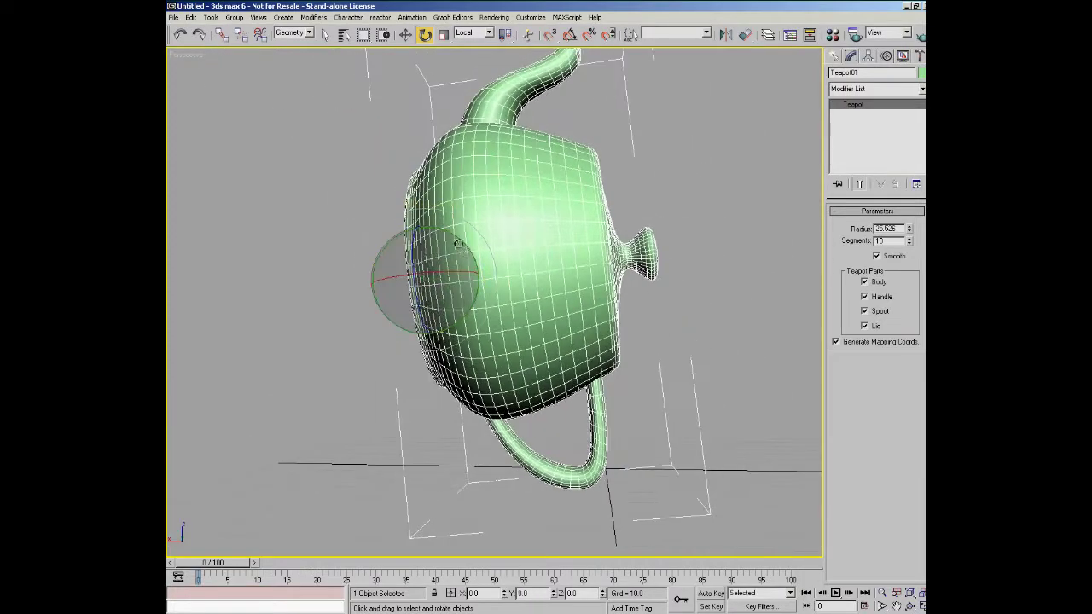
drag(457, 244, 418, 241)
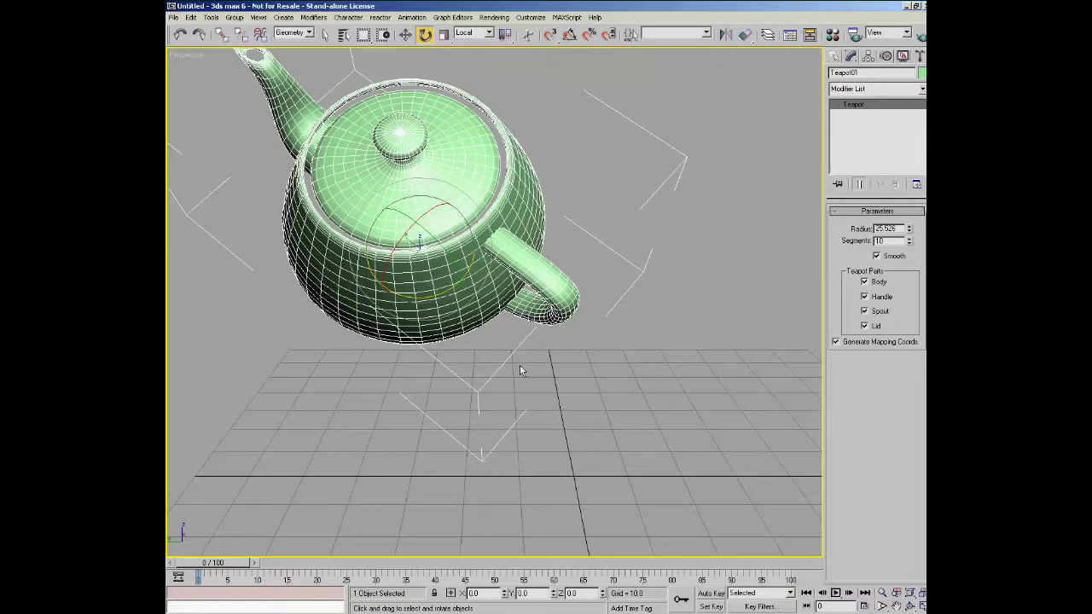
drag(447, 255, 471, 109)
- Switch the reference coordinate system to View, then to Screen
click(489, 34)
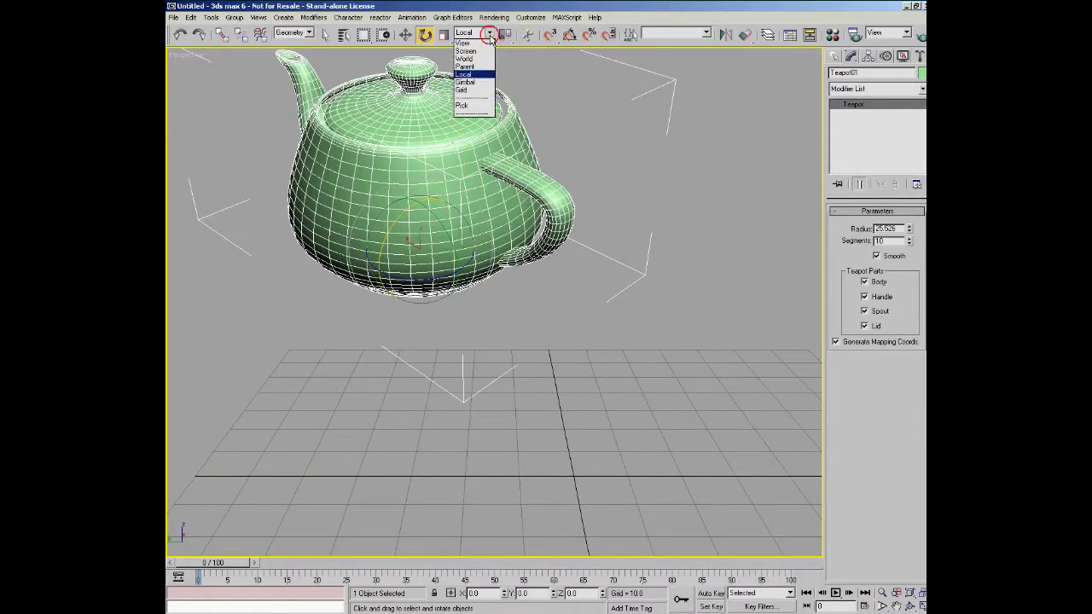
click(486, 43)
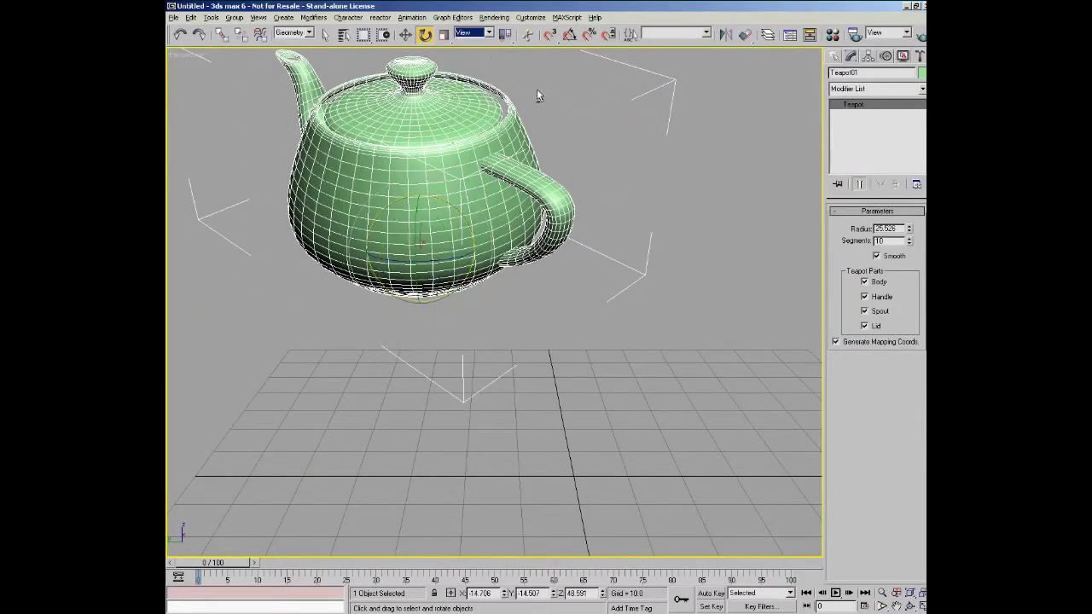
alt+middle_drag(537, 95, 501, 76)
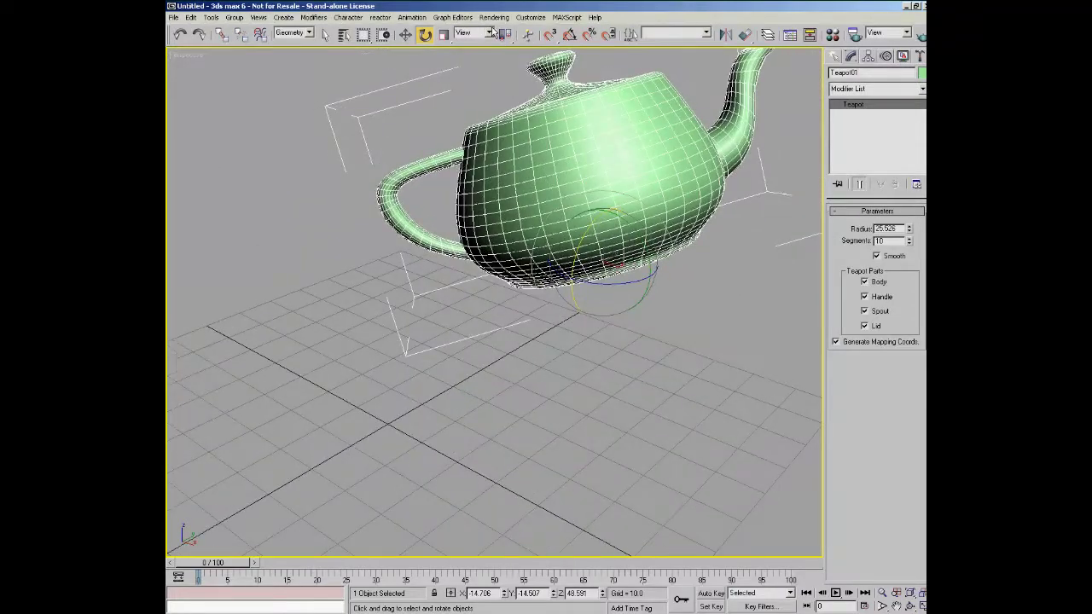
click(490, 33)
click(483, 51)
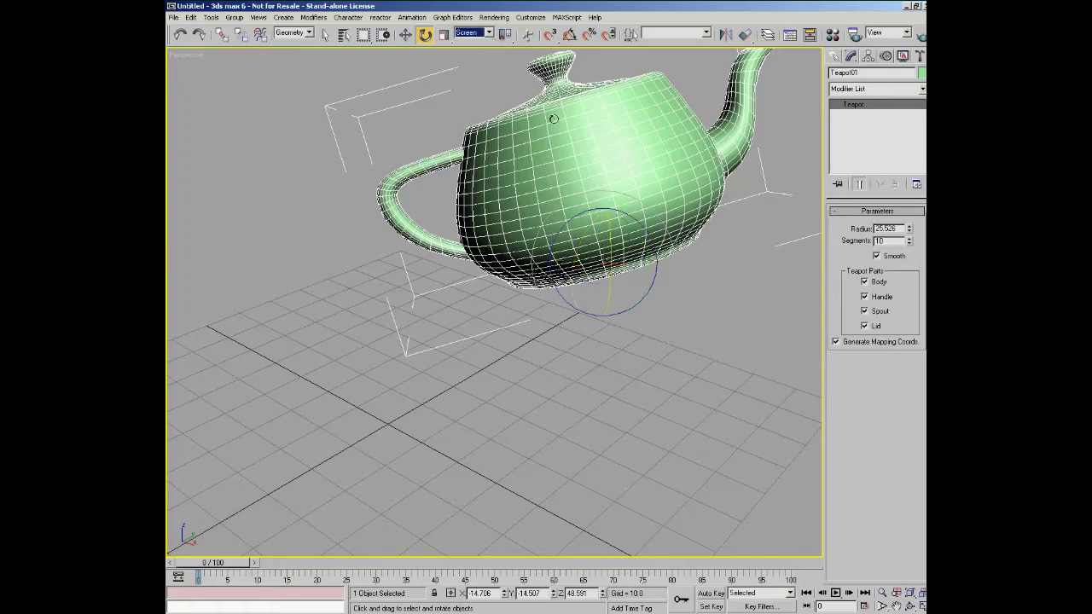
alt+middle_drag(554, 120, 619, 230)
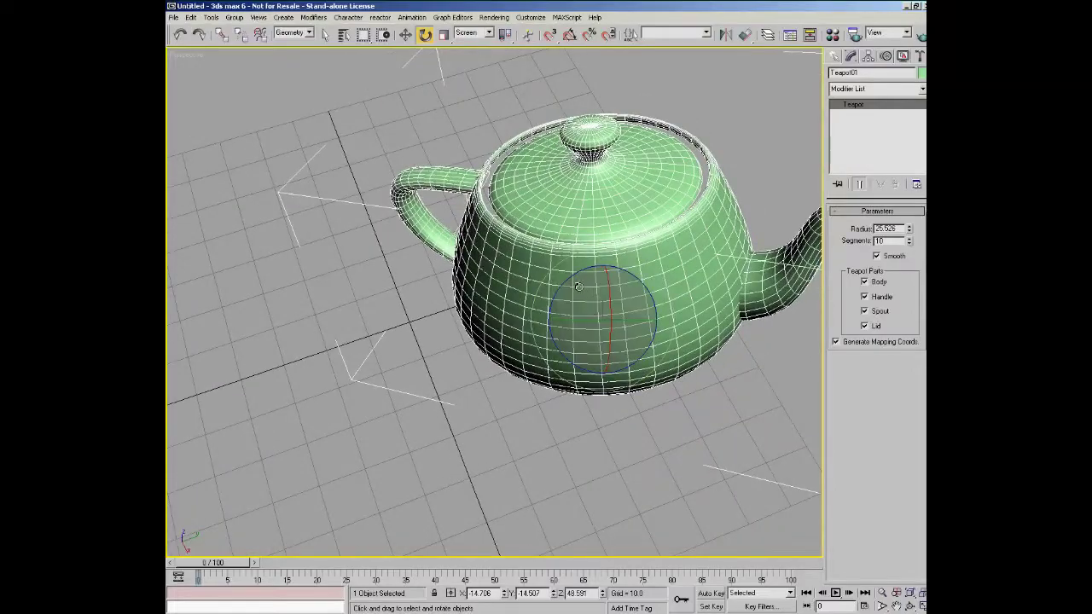
- Rotate the teapot in screen space, undoing the first attempt and rotating again
drag(573, 277, 570, 311)
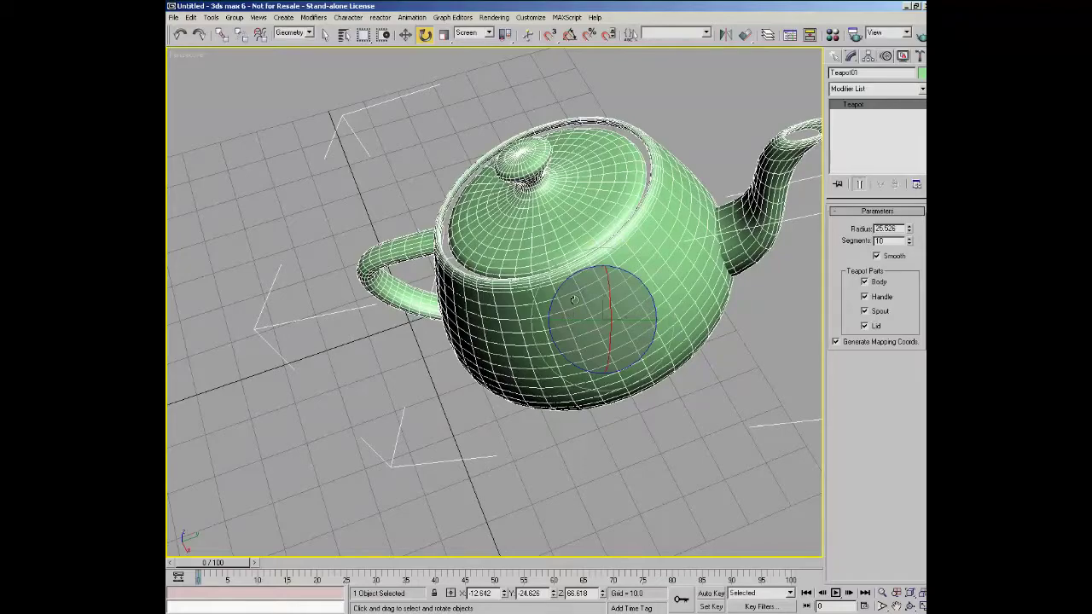
key(ctrl+z)
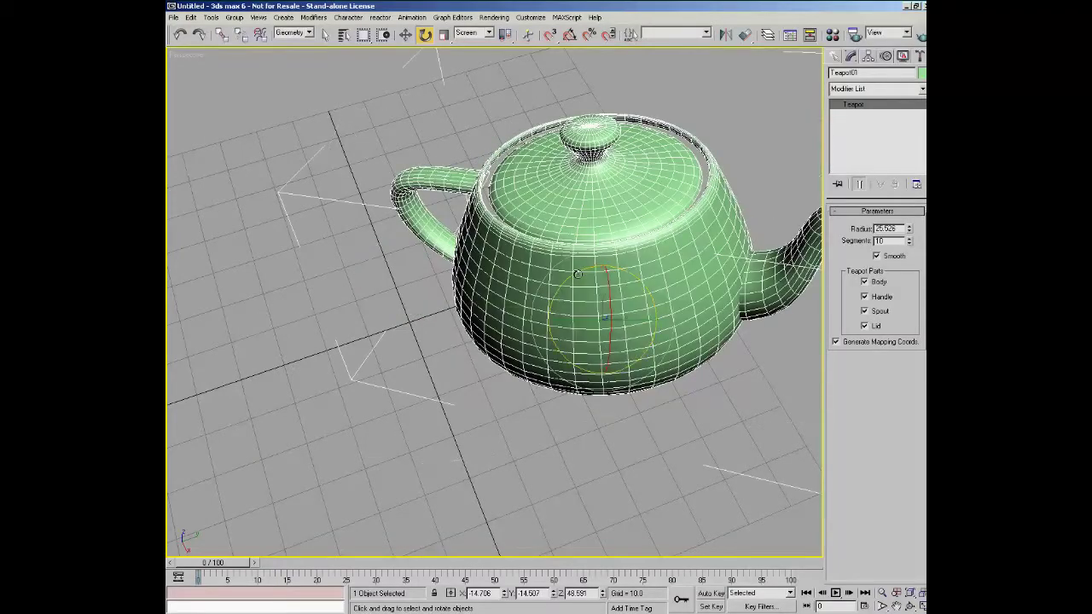
drag(578, 254, 605, 318)
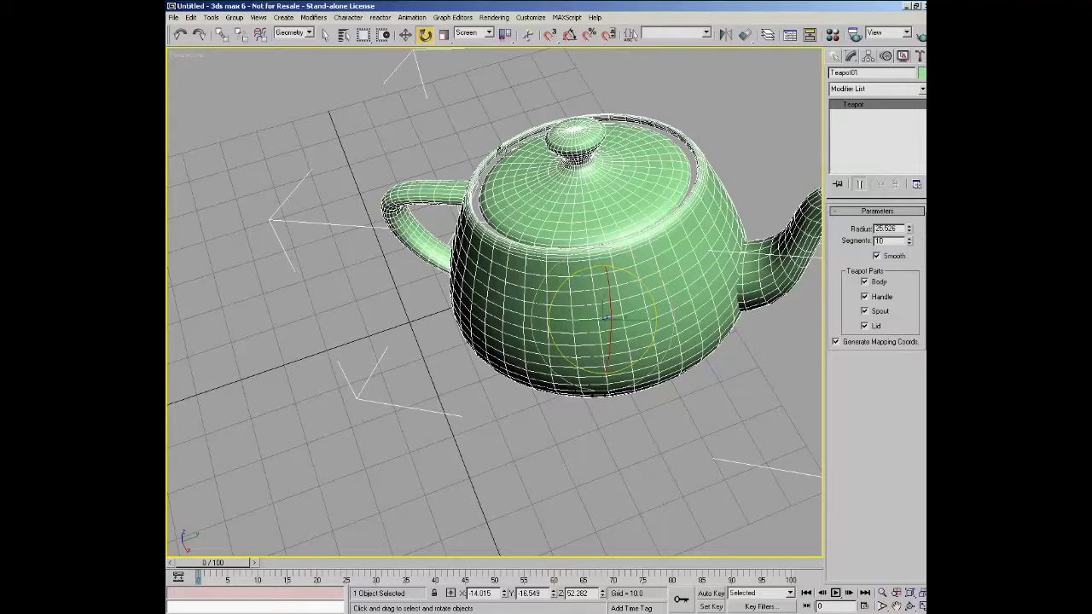
click(490, 34)
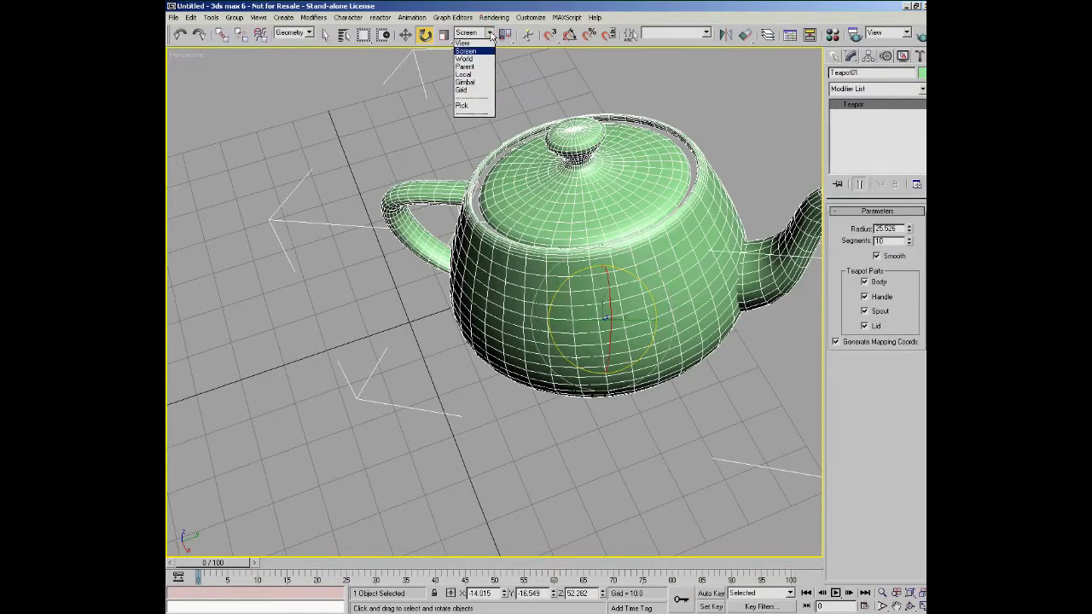
- Switch rotations to the Parent coordinate system and orbit to inspect the rotate gizmo
click(483, 66)
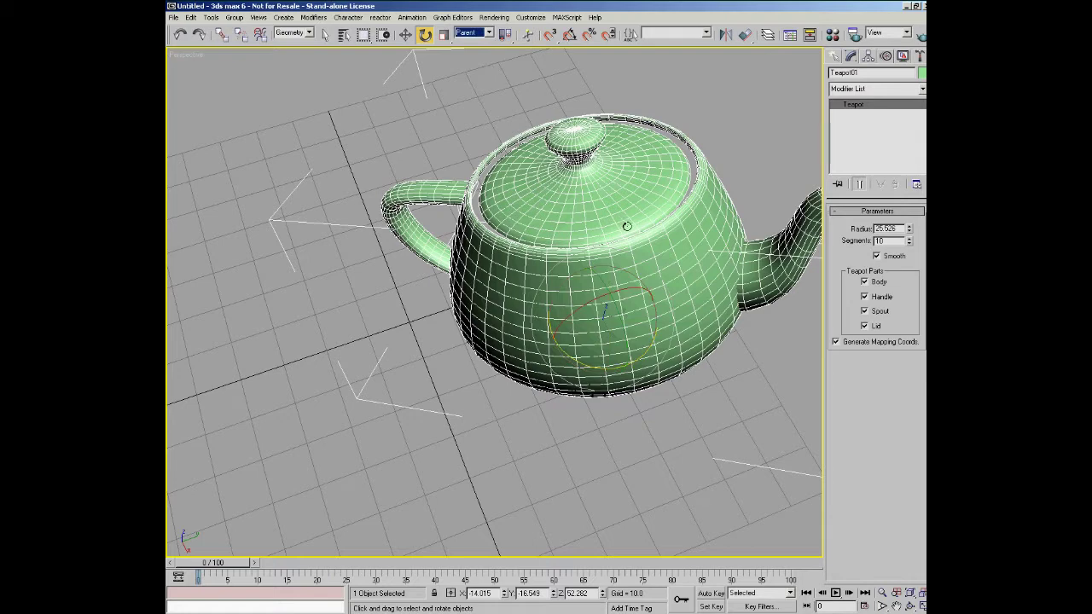
alt+middle_drag(628, 226, 648, 269)
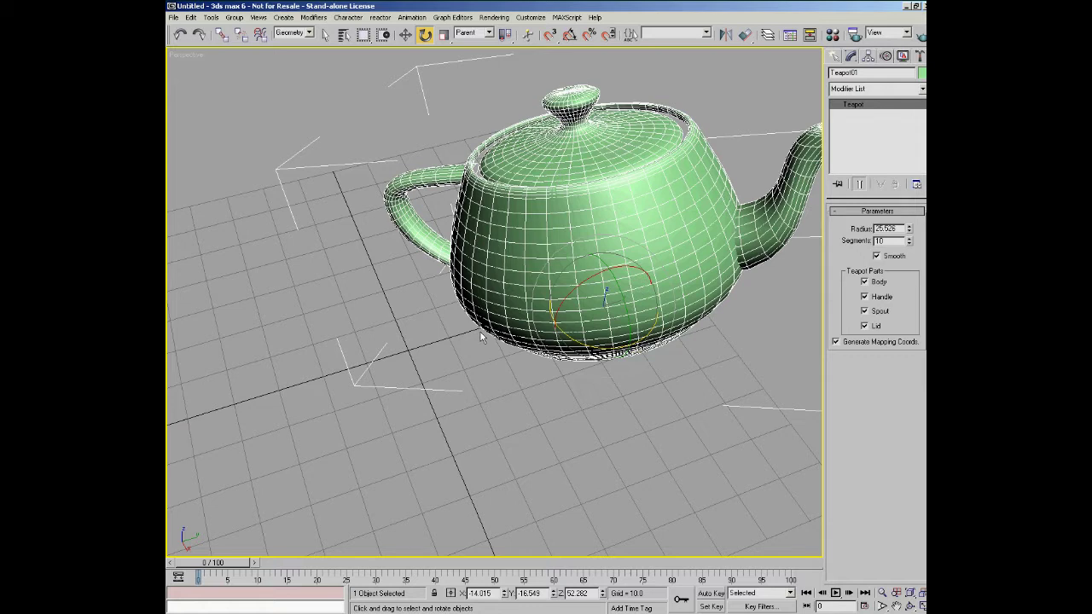
click(490, 33)
- Return to View coordinates and clone the teapot as copy Teapot02 to its right
click(485, 42)
scroll(520, 74, down, 5)
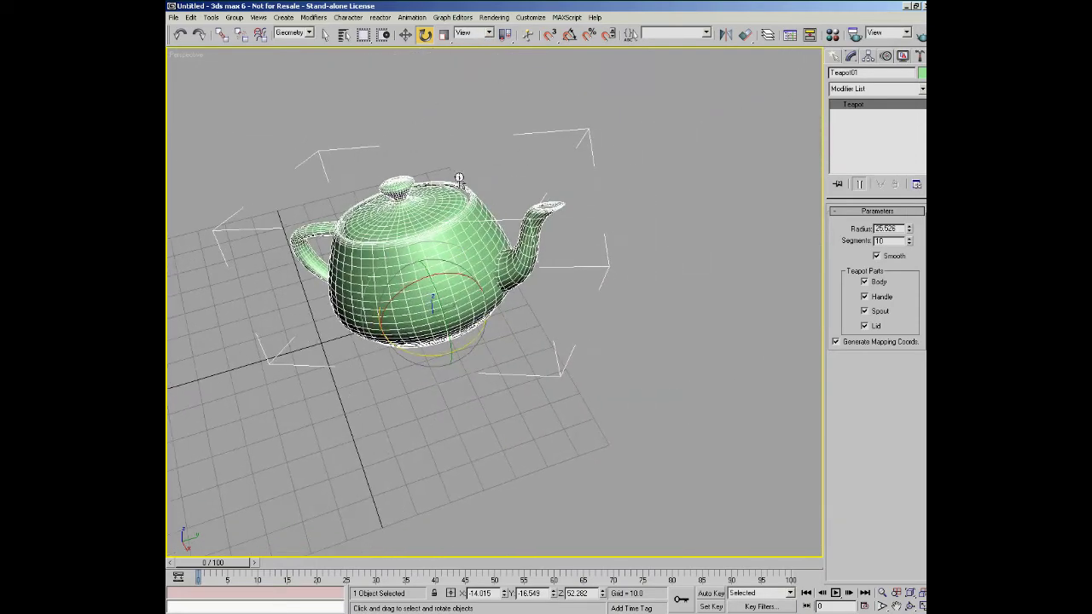
alt+middle_drag(459, 178, 483, 153)
click(405, 34)
alt+middle_drag(512, 119, 502, 179)
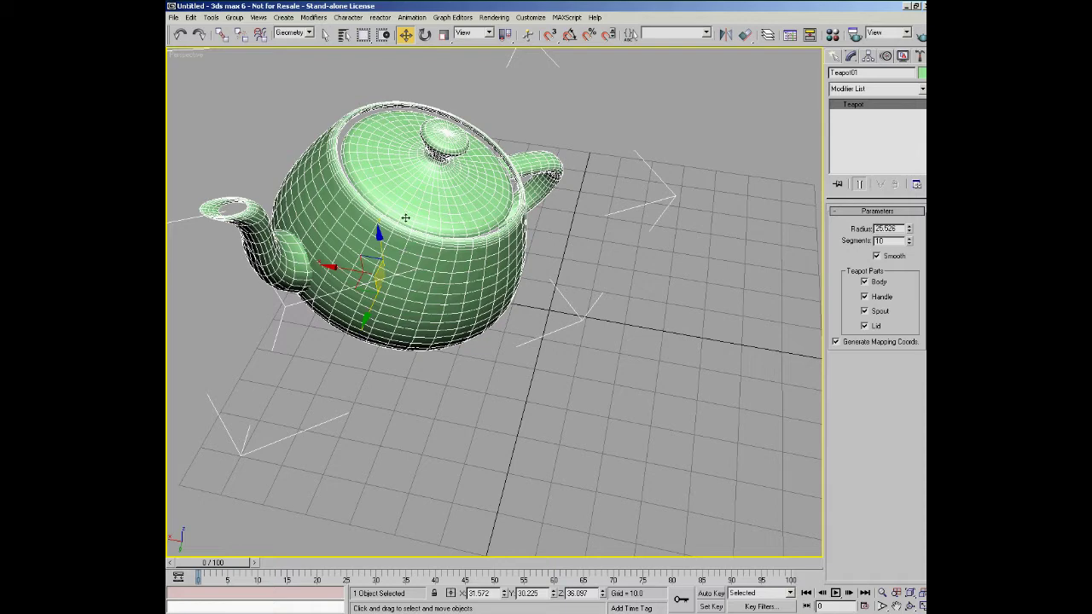
alt+middle_drag(437, 263, 363, 282)
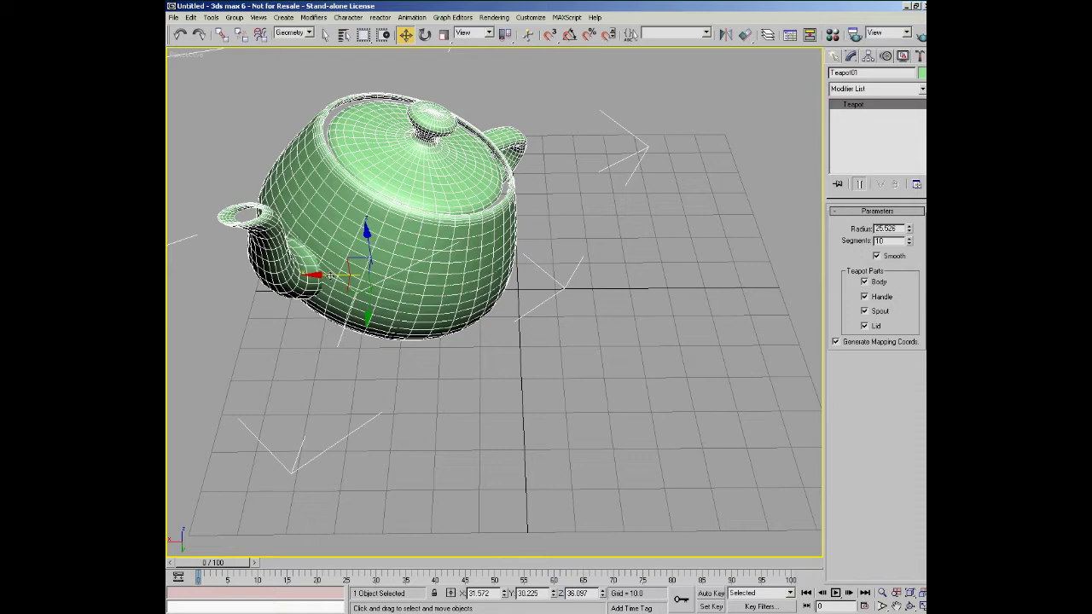
shift+drag(348, 274, 657, 275)
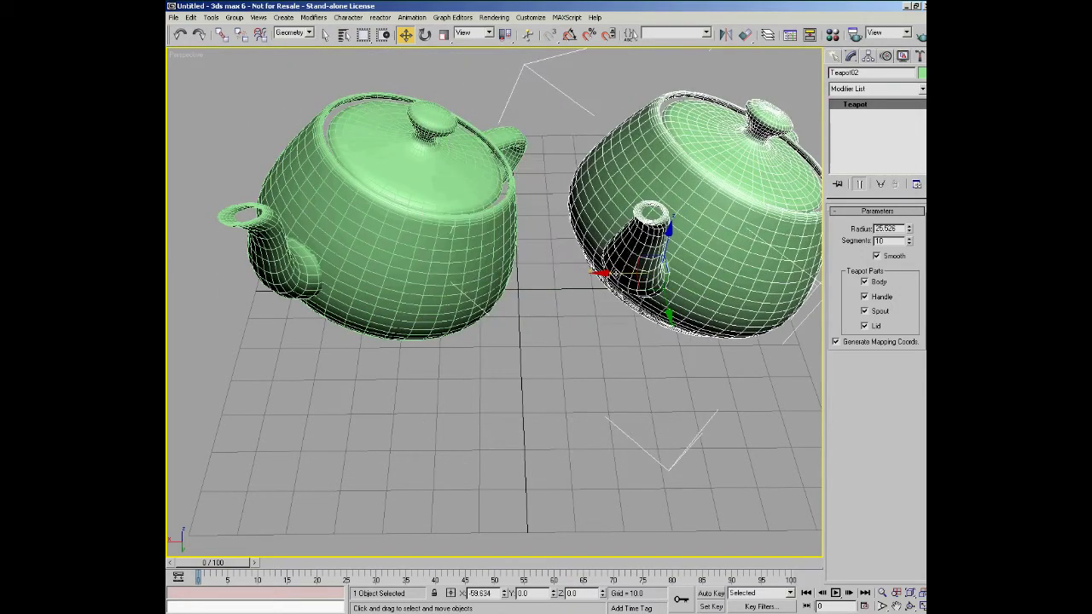
click(510, 361)
- Select both teapots and rotate them together about Y
mouse_move(595, 323)
alt+middle_down()
mouse_move(619, 324)
mouse_move(563, 318)
mouse_move(528, 360)
alt+middle_up()
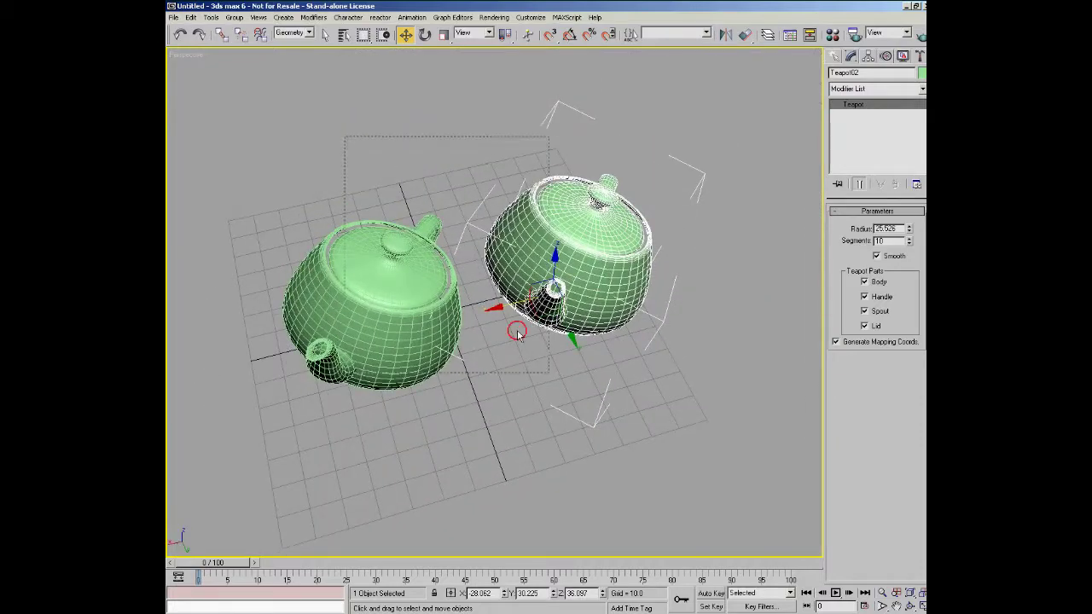
drag(517, 333, 623, 433)
alt+middle_drag(624, 433, 510, 354)
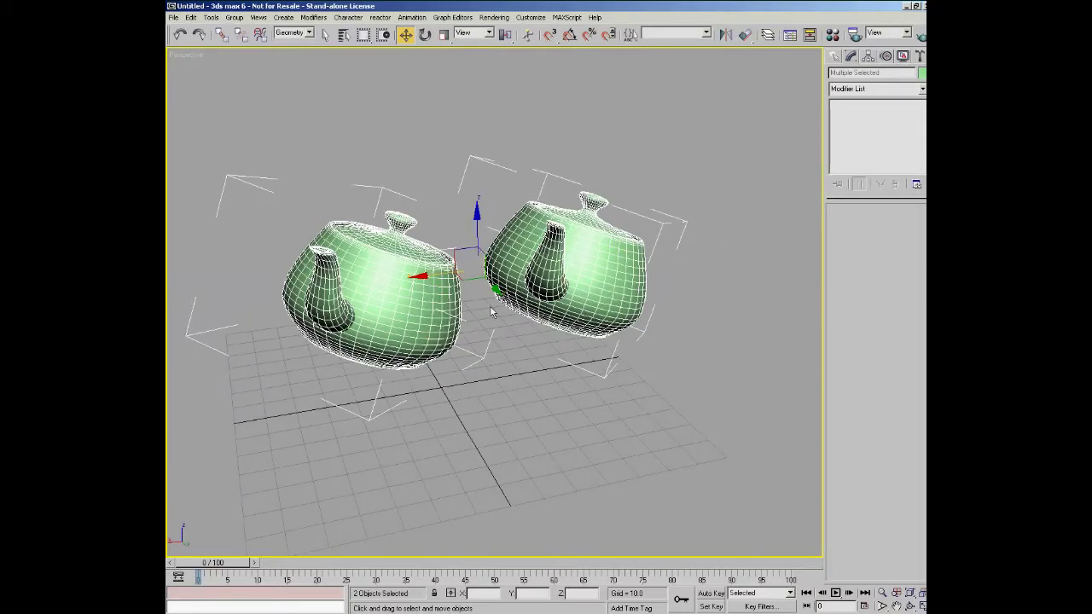
scroll(491, 312, up, 5)
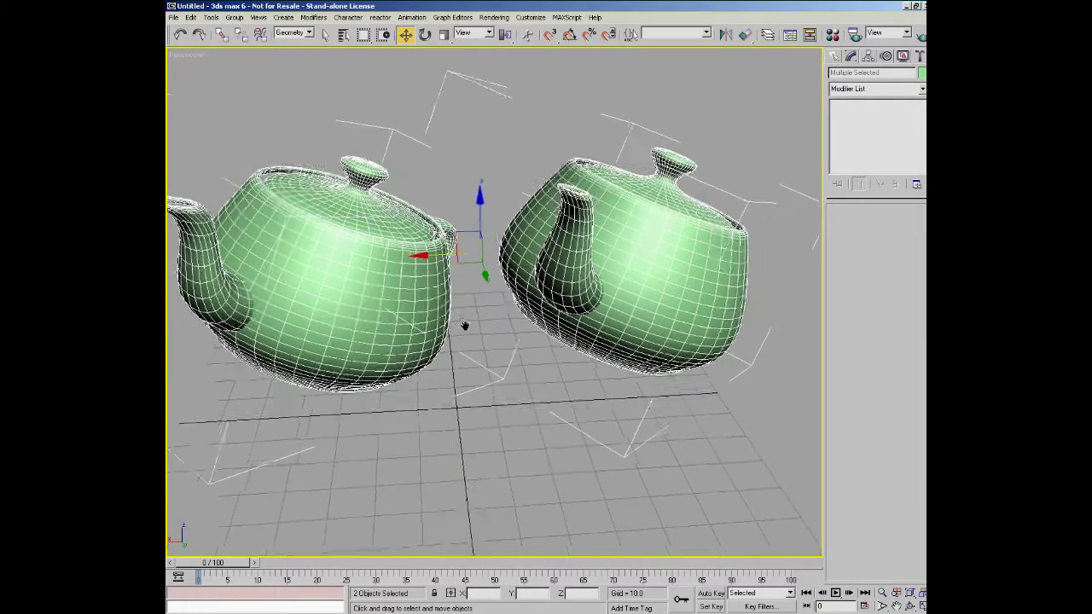
scroll(465, 325, down, 3)
key(e)
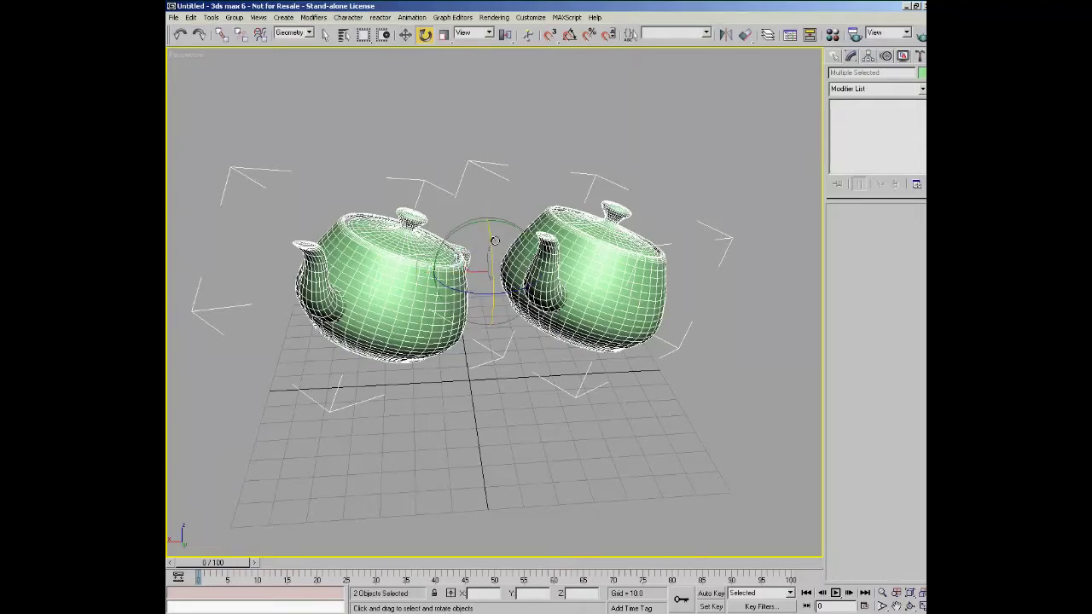
drag(474, 223, 429, 340)
alt+middle_drag(429, 339, 496, 365)
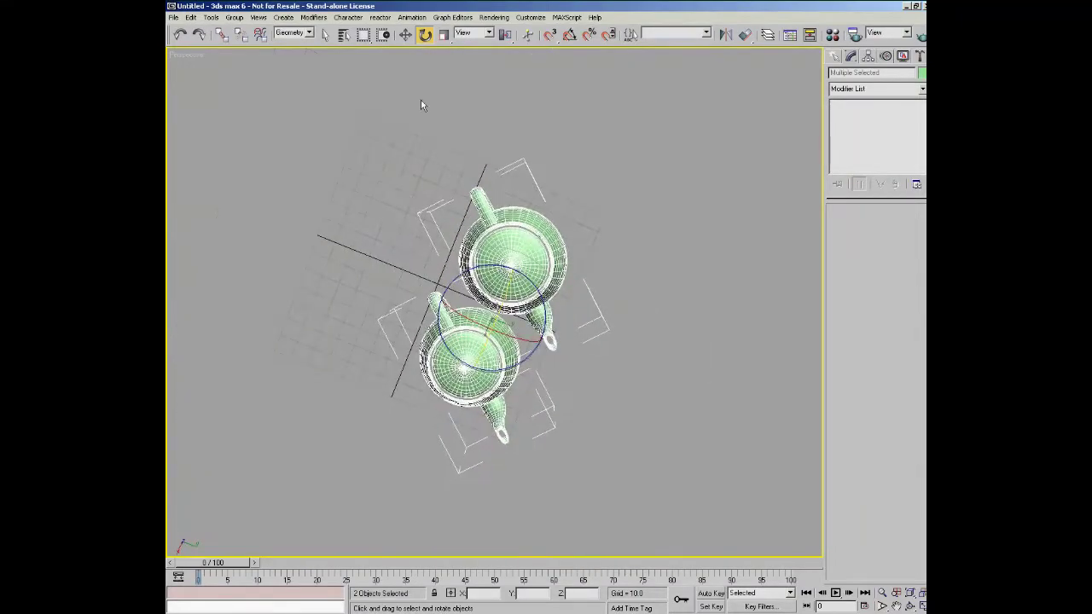
- Clone the top teapot as copy Teapot03 to the left
click(406, 36)
click(517, 256)
drag(517, 256, 526, 294)
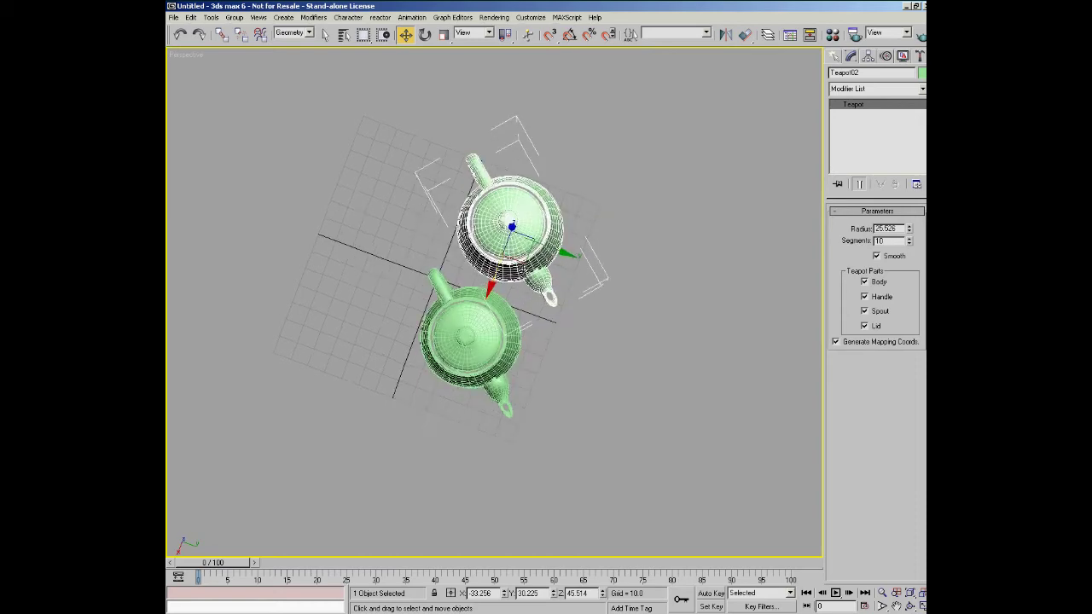
mouse_move(511, 226)
shift+mouse_down()
mouse_move(353, 245)
mouse_move(362, 239)
shift+mouse_up()
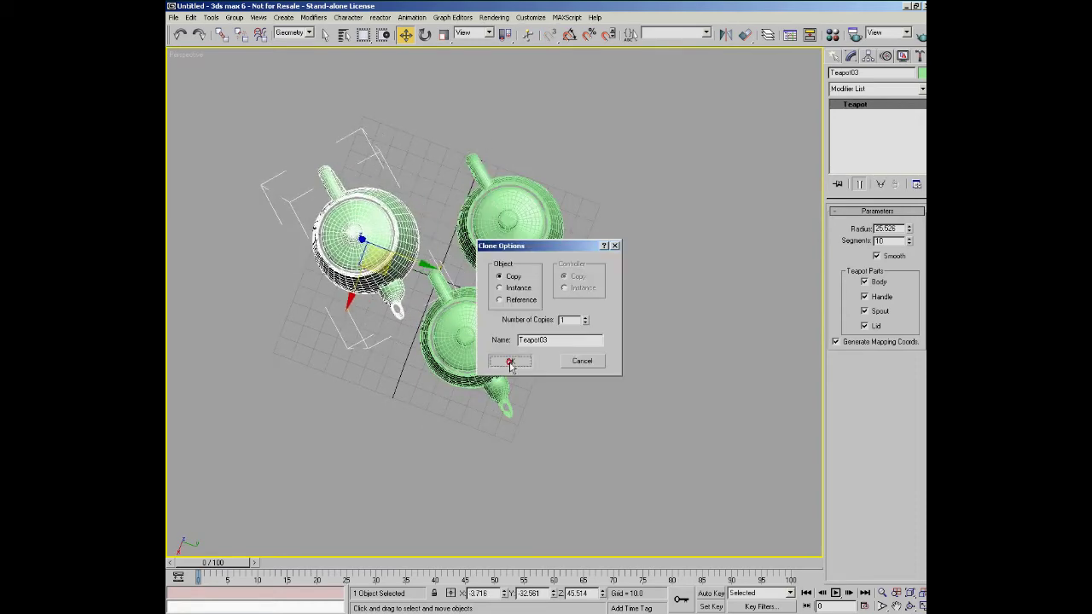
click(510, 364)
mouse_move(510, 365)
alt+middle_down()
mouse_move(539, 370)
mouse_move(478, 281)
alt+middle_up()
- Select all three teapots, switch to wireframe, and move them left and up
drag(349, 122, 670, 415)
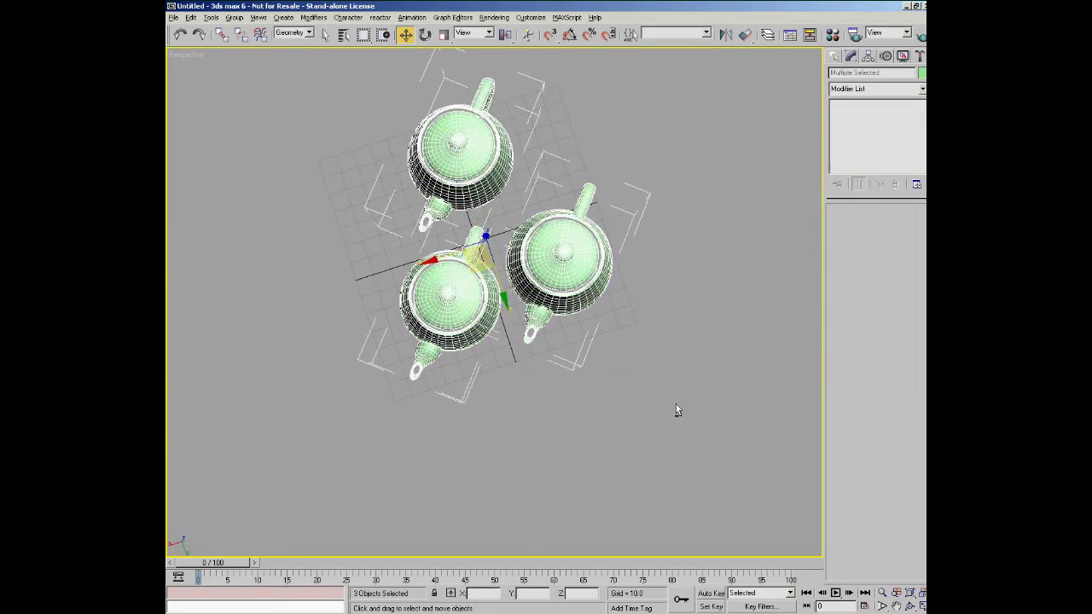
alt+middle_drag(676, 406, 432, 360)
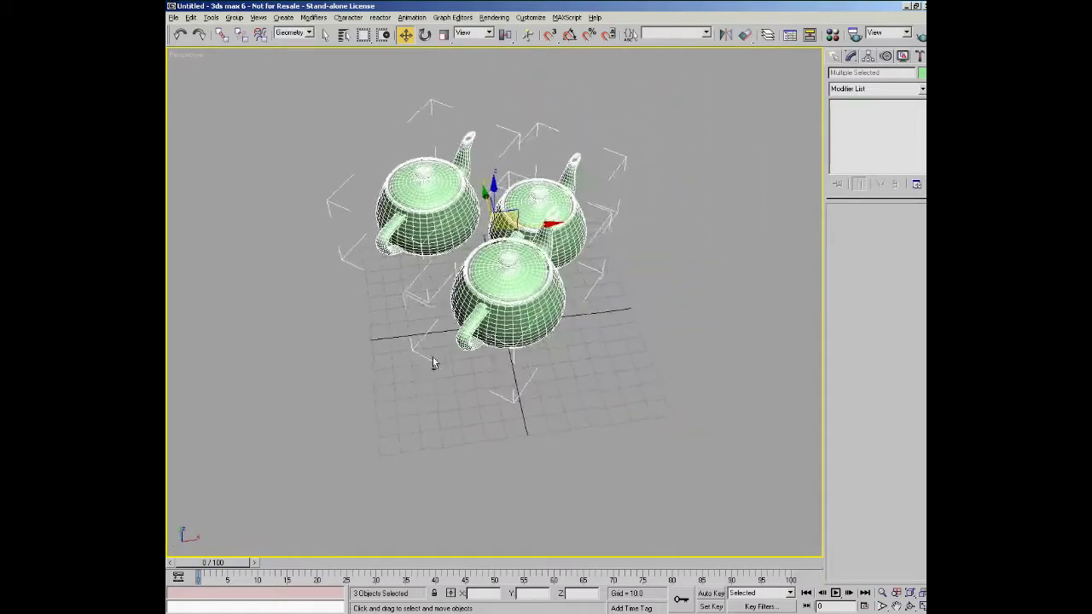
scroll(432, 360, up, 10)
alt+middle_drag(481, 324, 484, 427)
key(F3)
mouse_move(529, 362)
alt+middle_down()
mouse_move(714, 344)
mouse_move(641, 300)
mouse_move(558, 402)
mouse_move(478, 295)
alt+middle_up()
drag(455, 224, 438, 241)
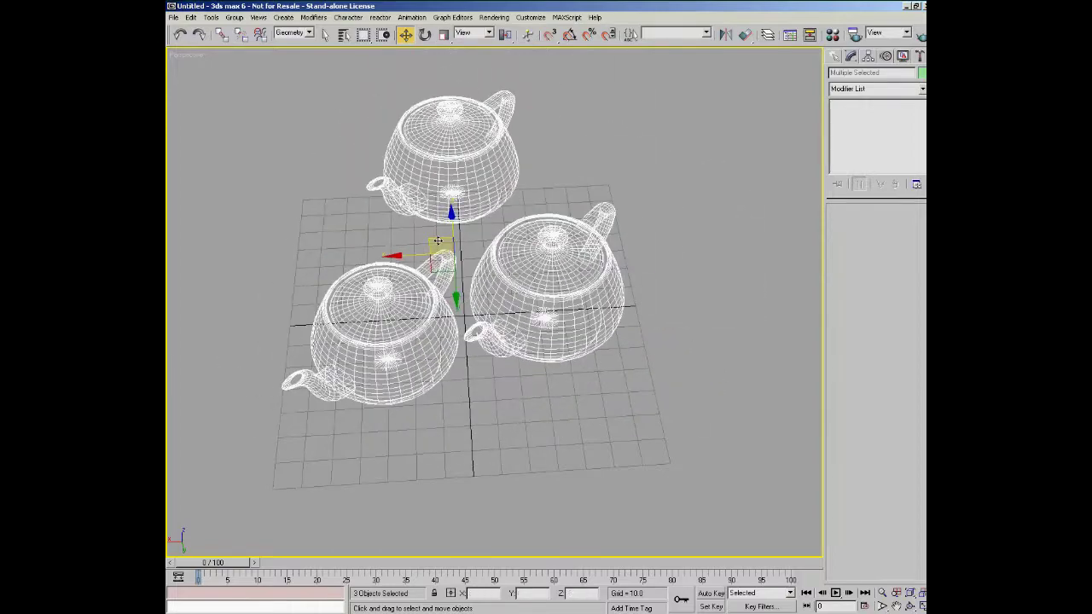
- Rotate the three teapots freely, then about each teapot's own pivot
key(e)
alt+middle_drag(438, 242, 486, 186)
drag(486, 186, 500, 211)
alt+middle_drag(499, 210, 493, 246)
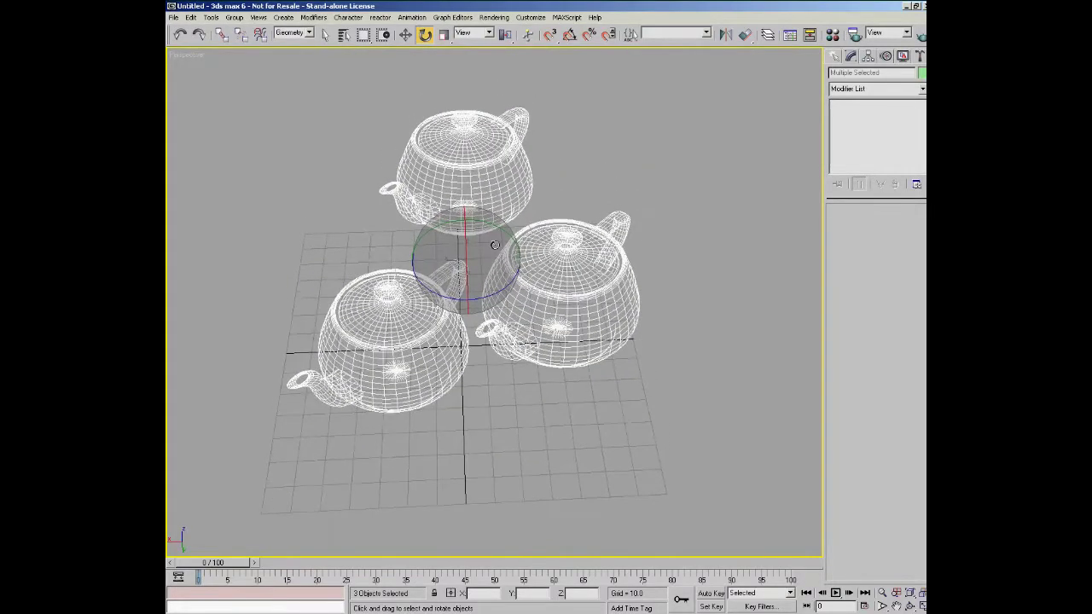
drag(507, 34, 507, 92)
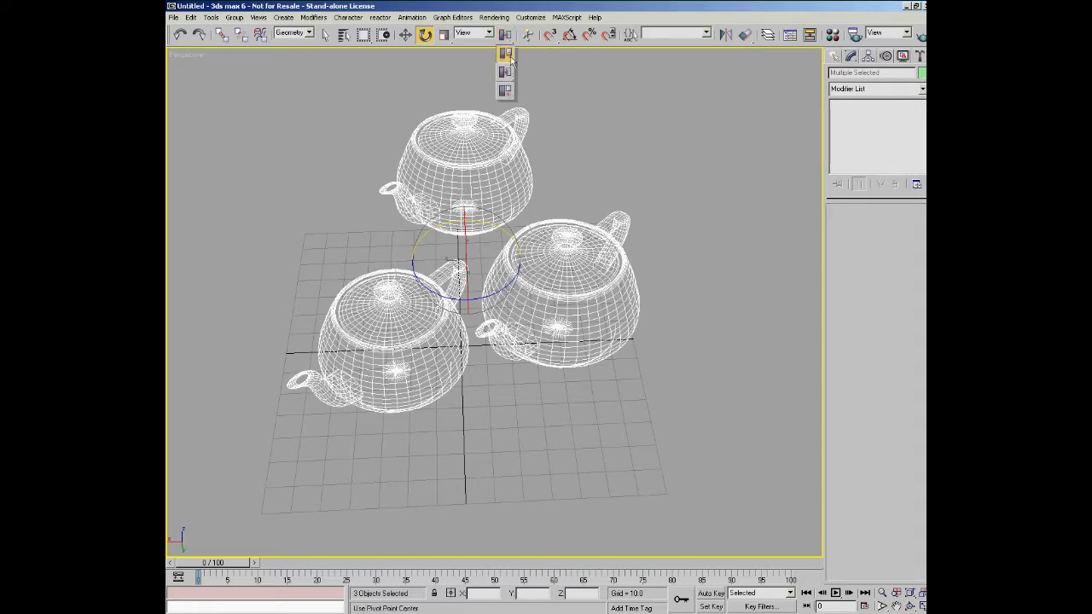
drag(509, 53, 510, 53)
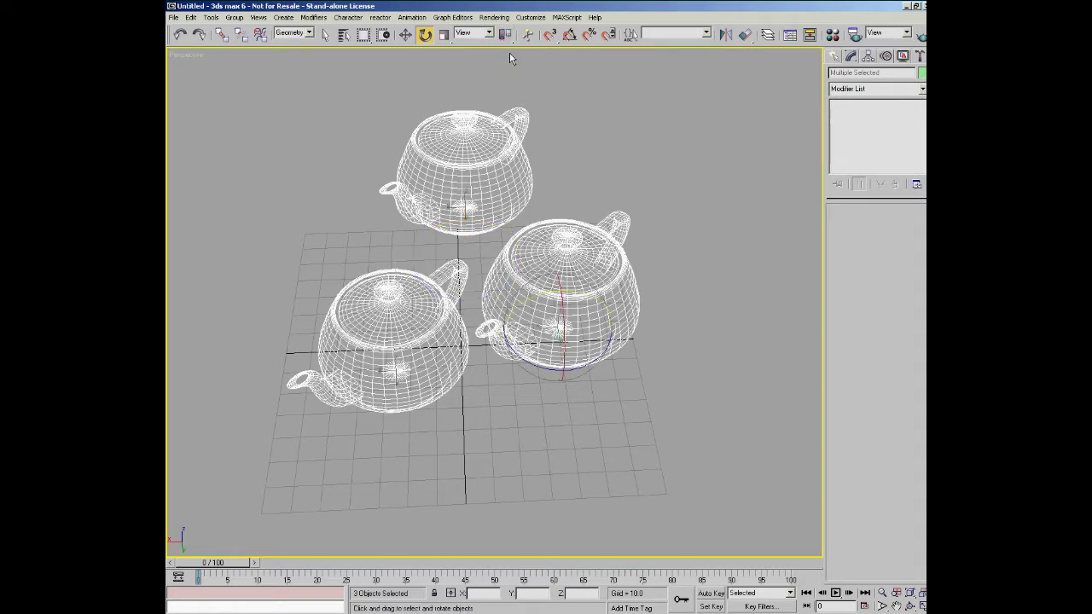
drag(571, 292, 517, 139)
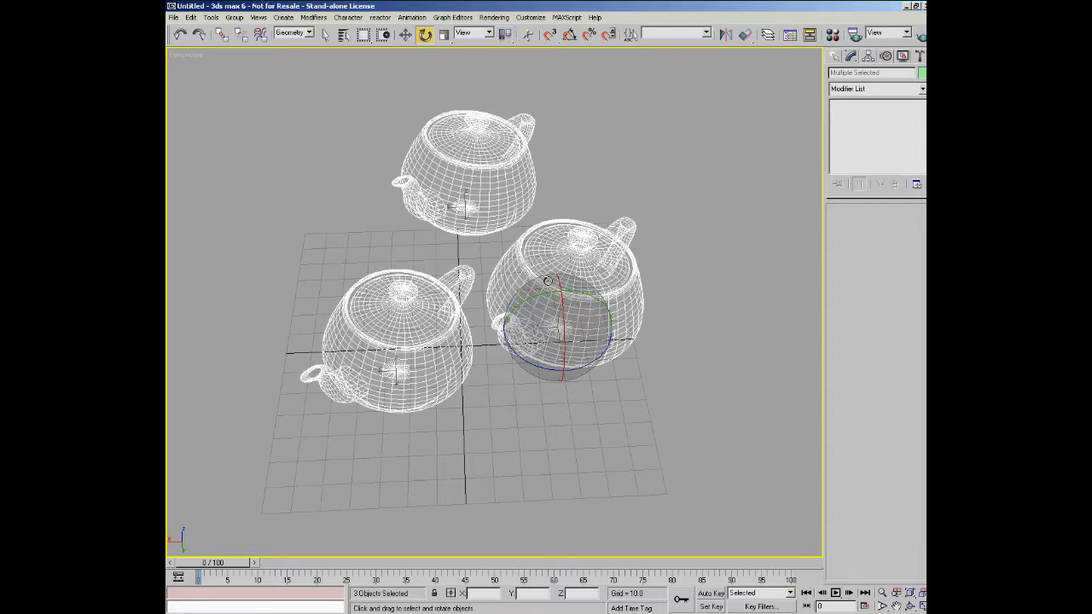
drag(549, 291, 530, 162)
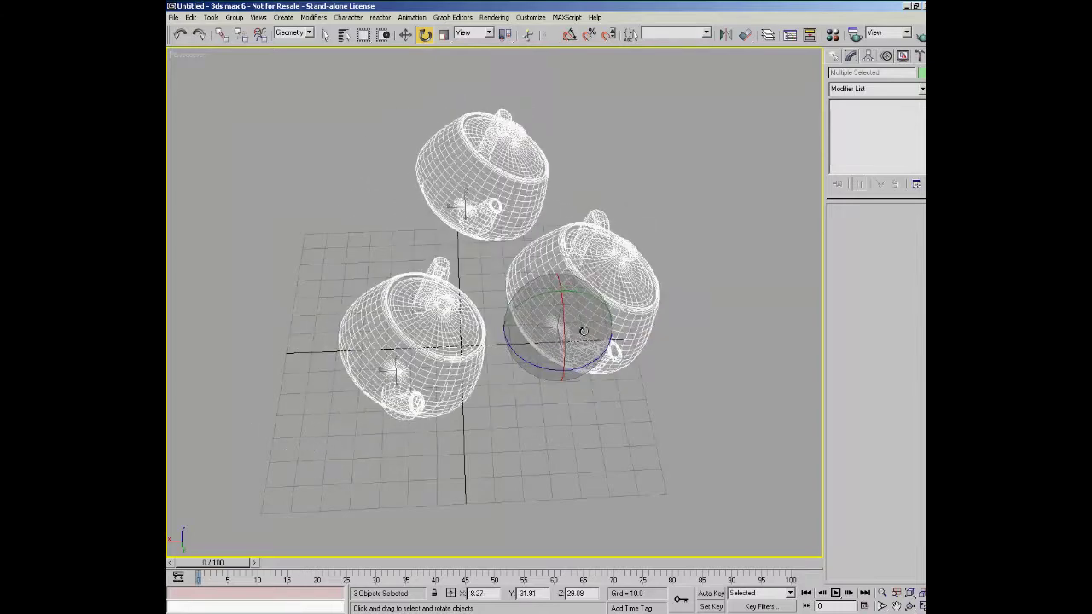
- Rotate the teapots around their shared selection centre, then around the world origin
drag(505, 34, 508, 74)
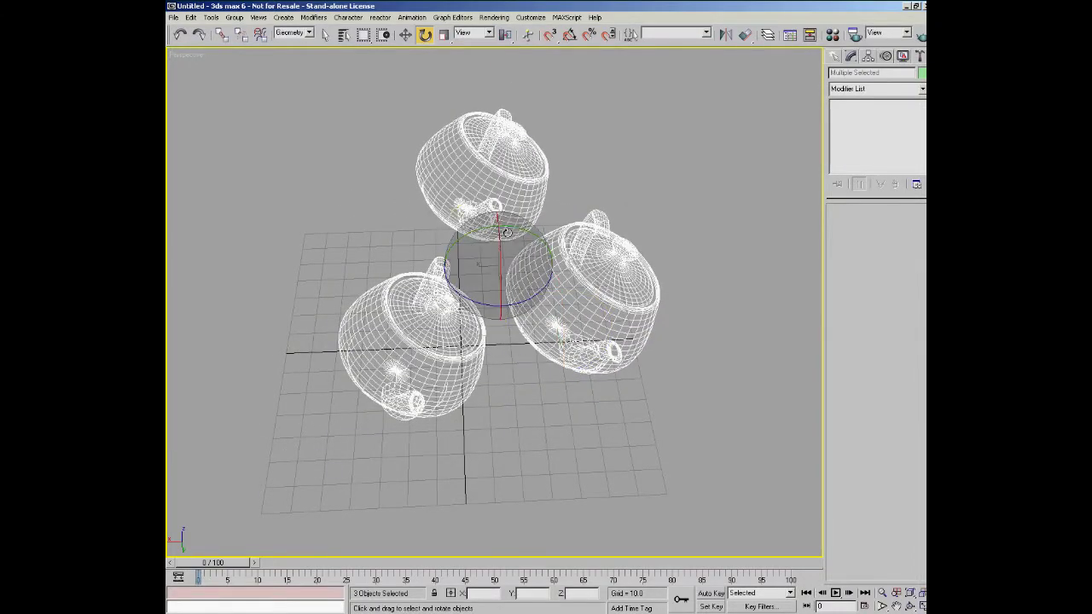
drag(490, 256, 324, 288)
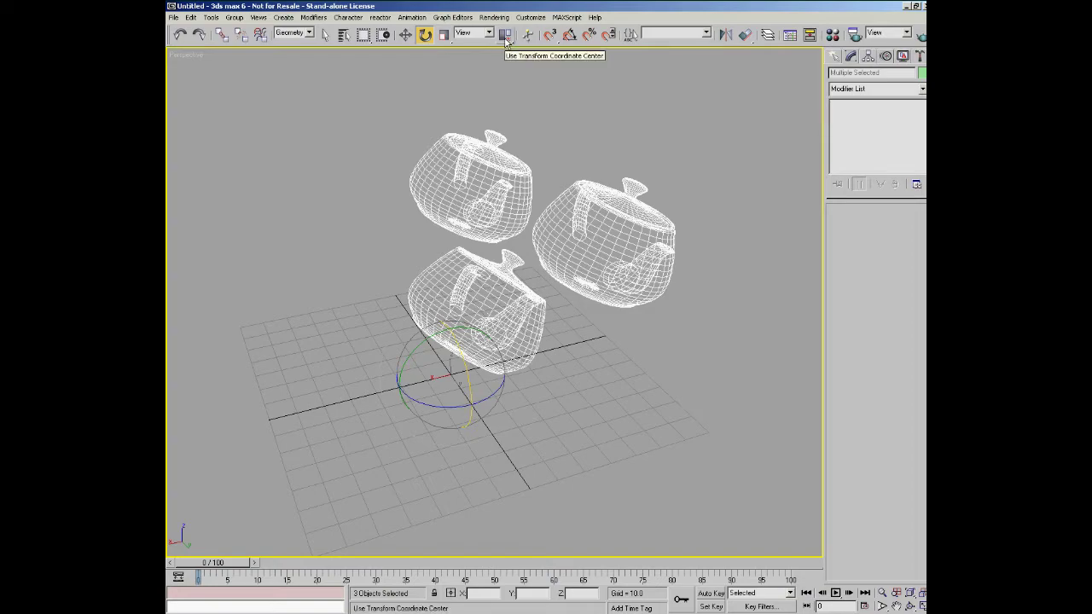
click(505, 36)
mouse_move(446, 353)
mouse_down()
mouse_move(426, 350)
mouse_move(465, 364)
mouse_up()
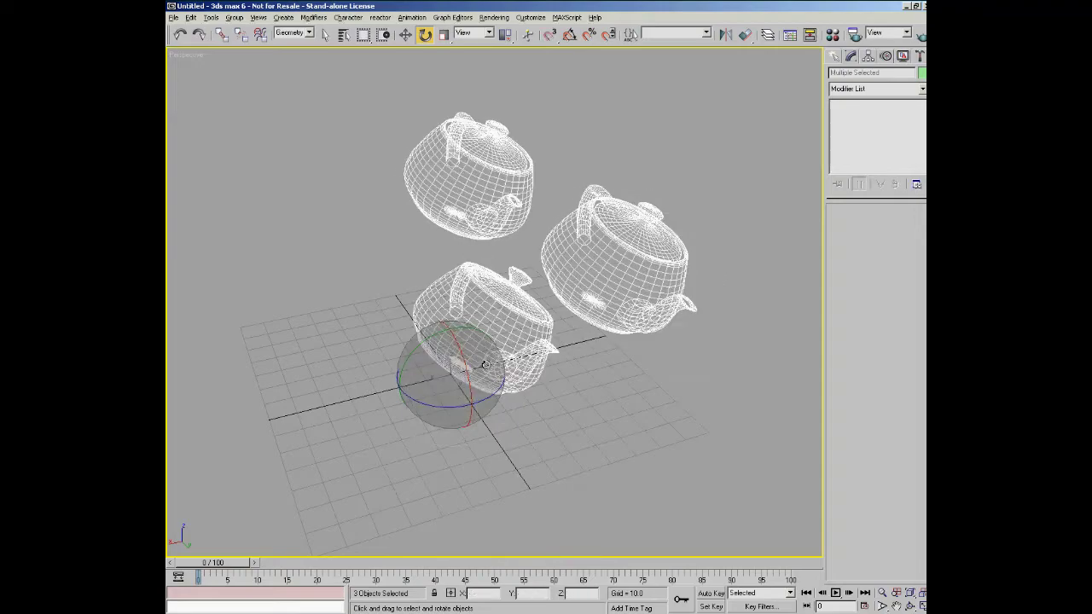
alt+middle_drag(465, 365, 525, 158)
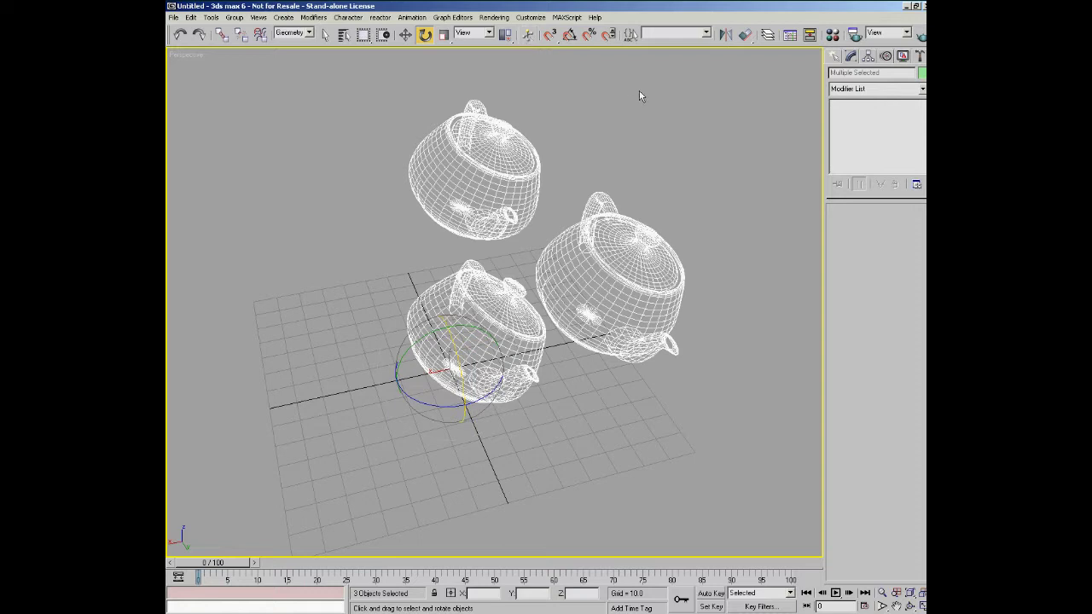
- Delete the three teapots and draw a new teapot at the grid centre
click(617, 154)
drag(370, 102, 807, 443)
key(Delete)
click(834, 57)
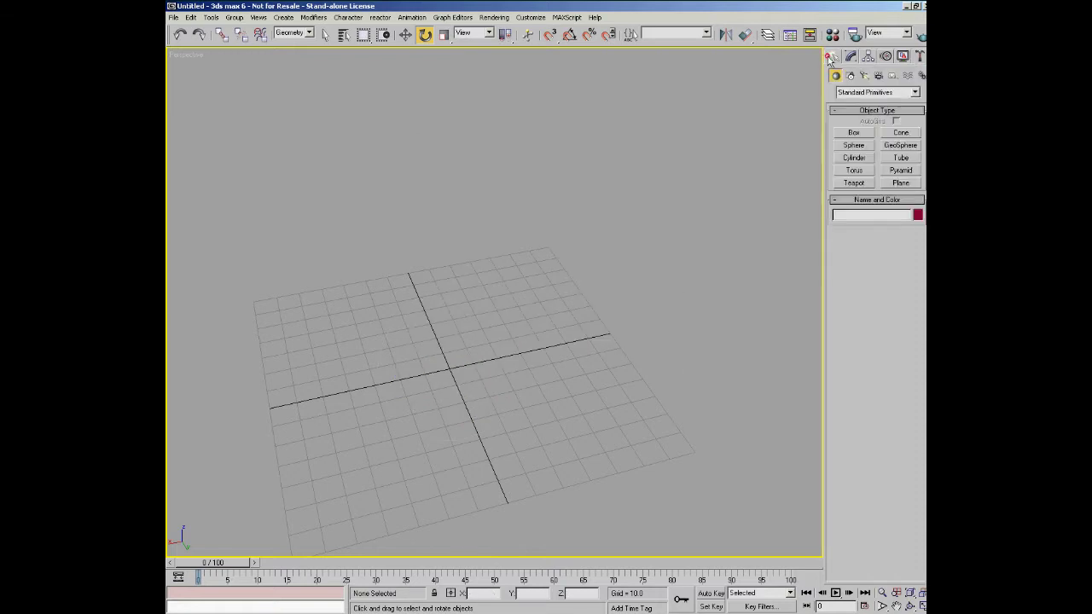
click(853, 182)
drag(447, 367, 427, 311)
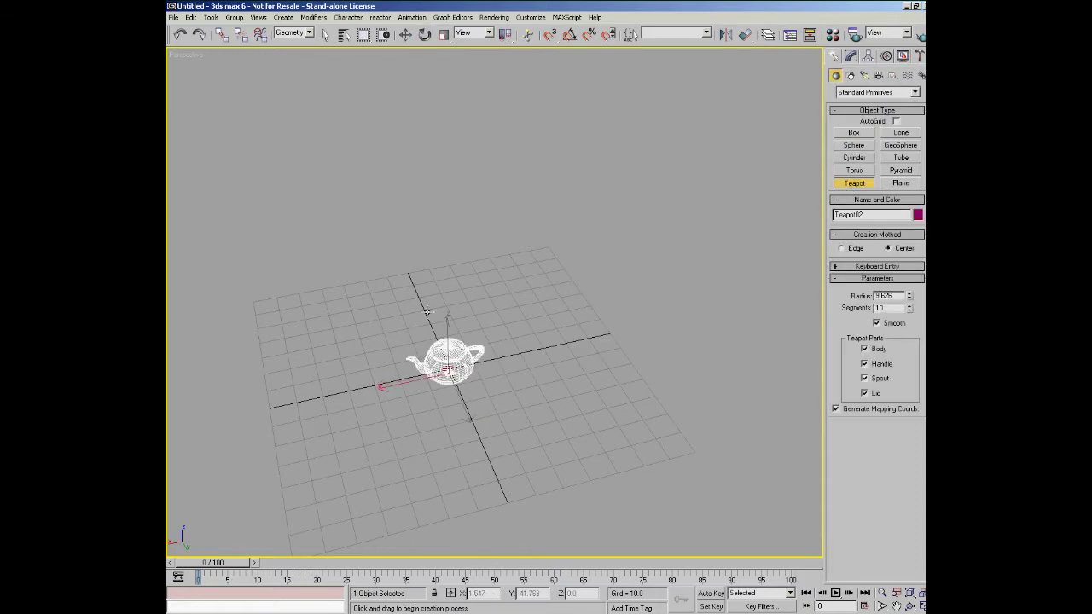
click(405, 34)
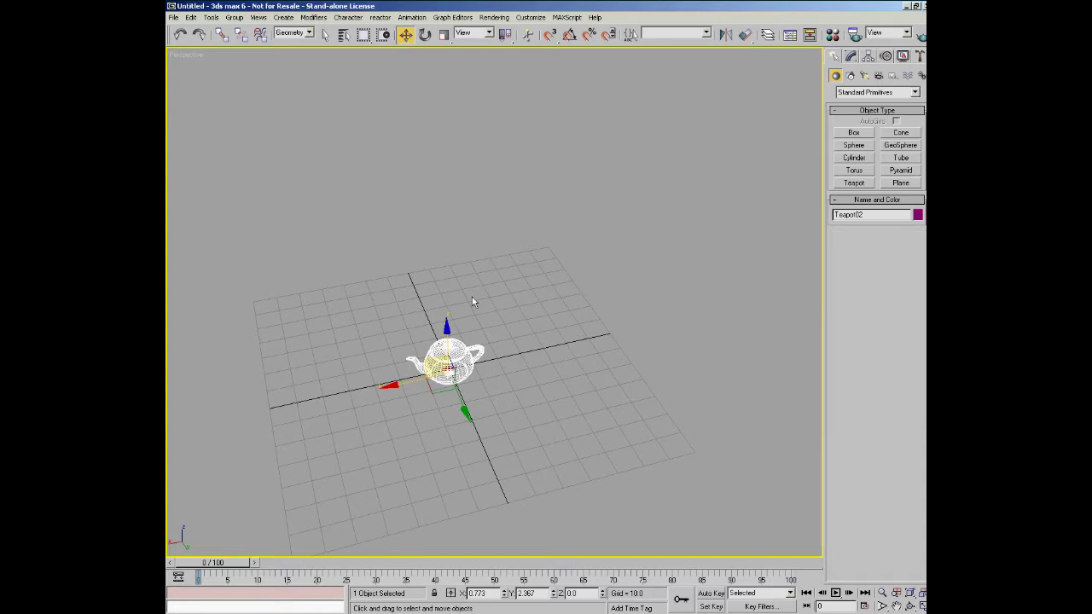
key(ctrl+z)
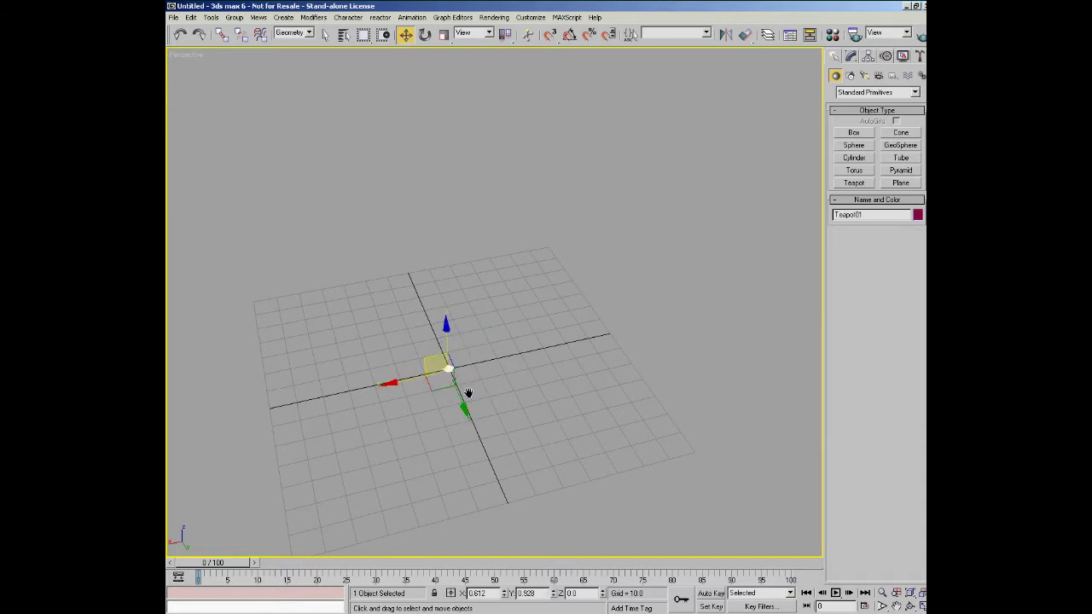
- Enlarge the teapot's radius to about 32 in the Modify panel
middle_drag(468, 392, 530, 359)
middle_drag(631, 256, 555, 252)
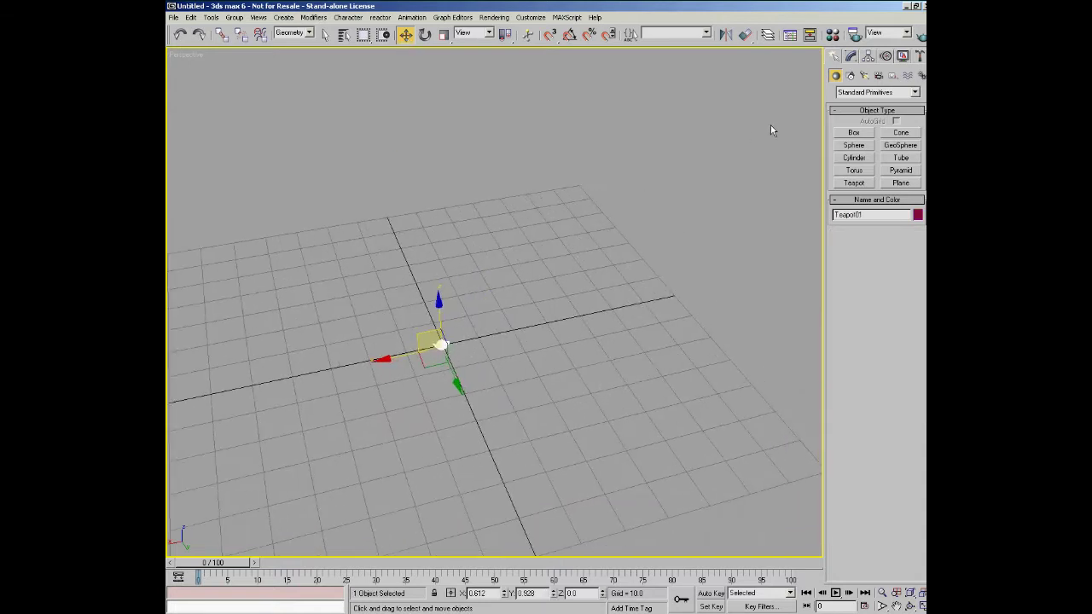
click(850, 56)
drag(909, 230, 922, 273)
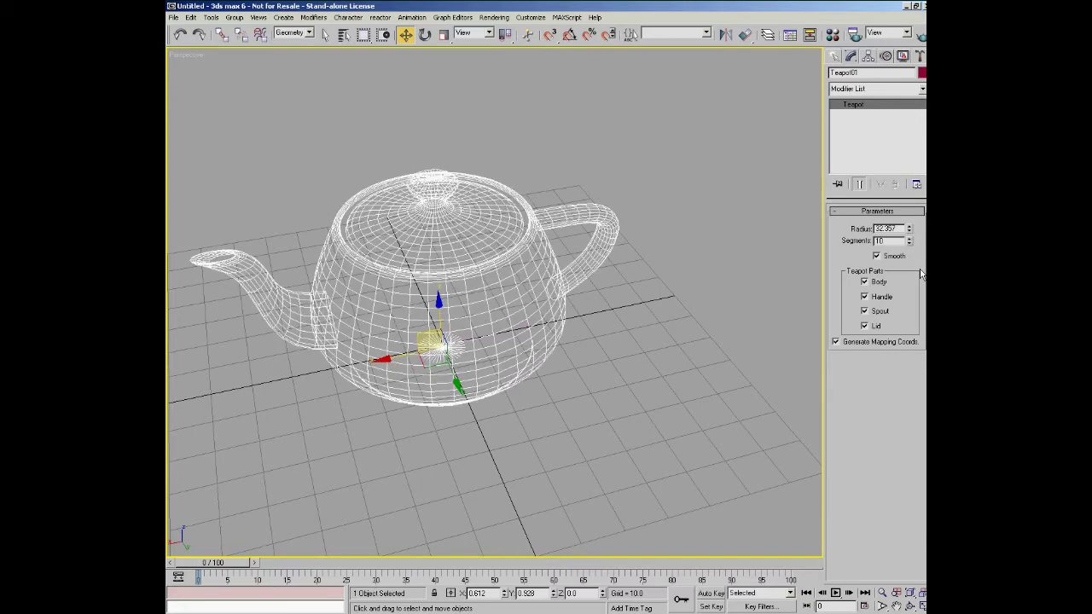
scroll(497, 346, down, 3)
scroll(503, 354, up, 4)
- Adjust the teapot's radius directly in the viewport with Select and Manipulate
middle_drag(509, 361, 555, 338)
click(528, 34)
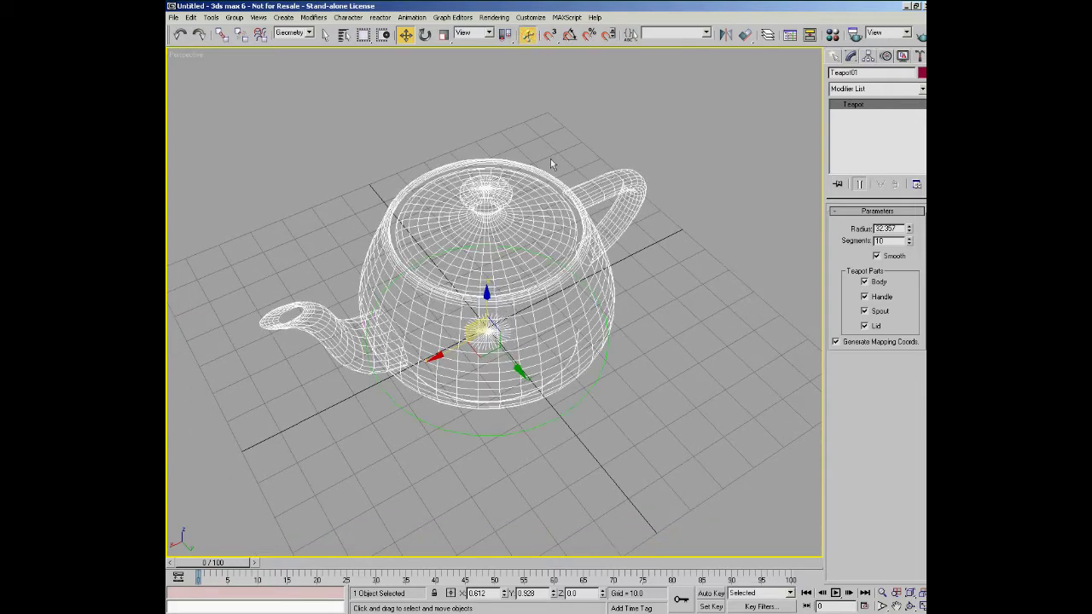
drag(559, 417, 522, 373)
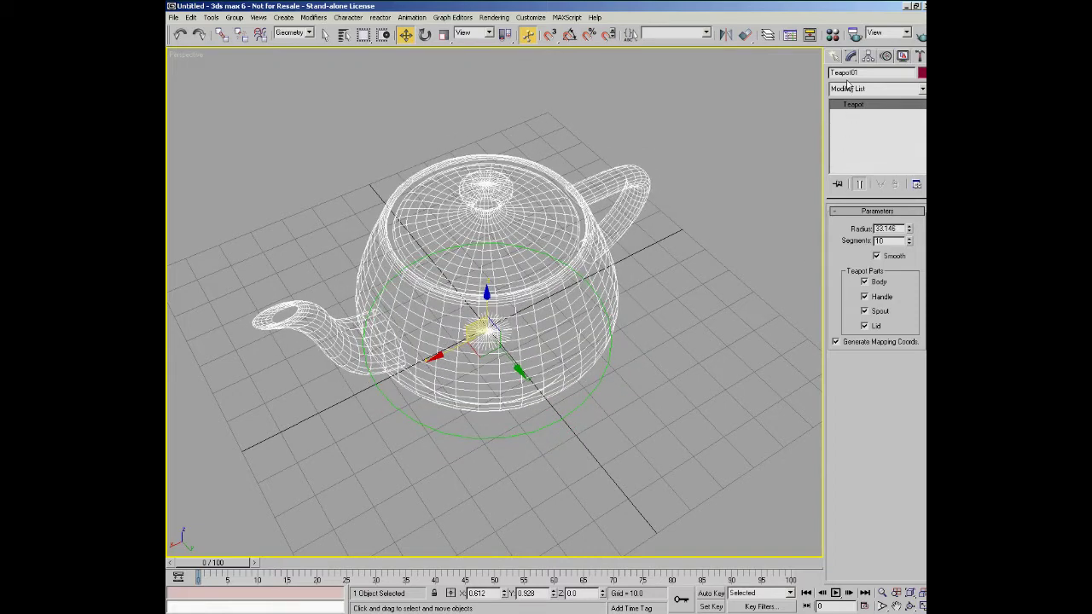
click(833, 56)
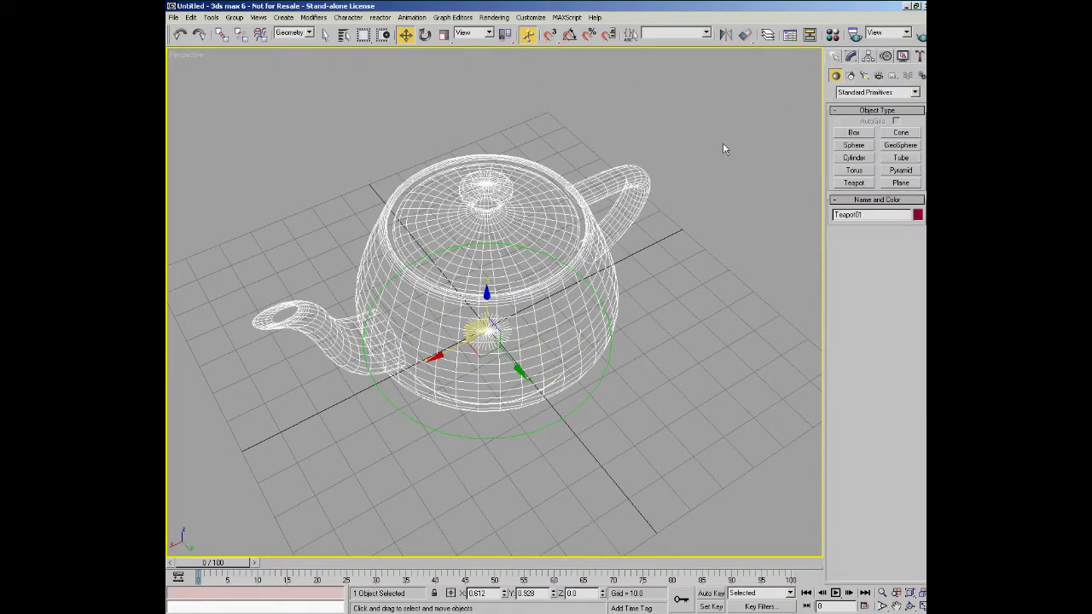
click(563, 195)
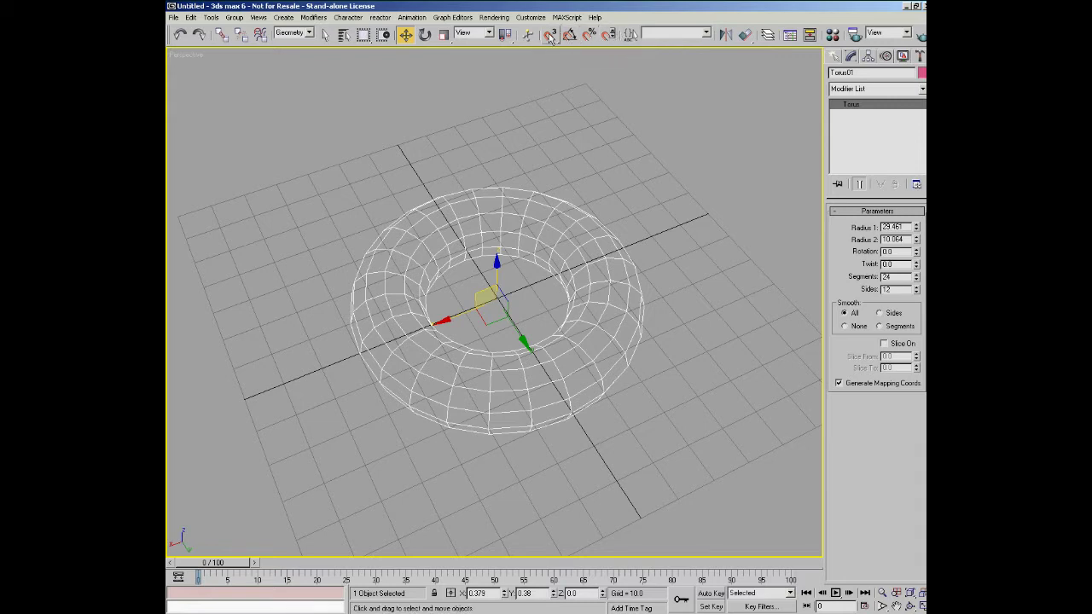
- Enable Angle Snap and rotate the torus 40 degrees about Z
click(570, 36)
alt+middle_drag(568, 129, 561, 143)
key(e)
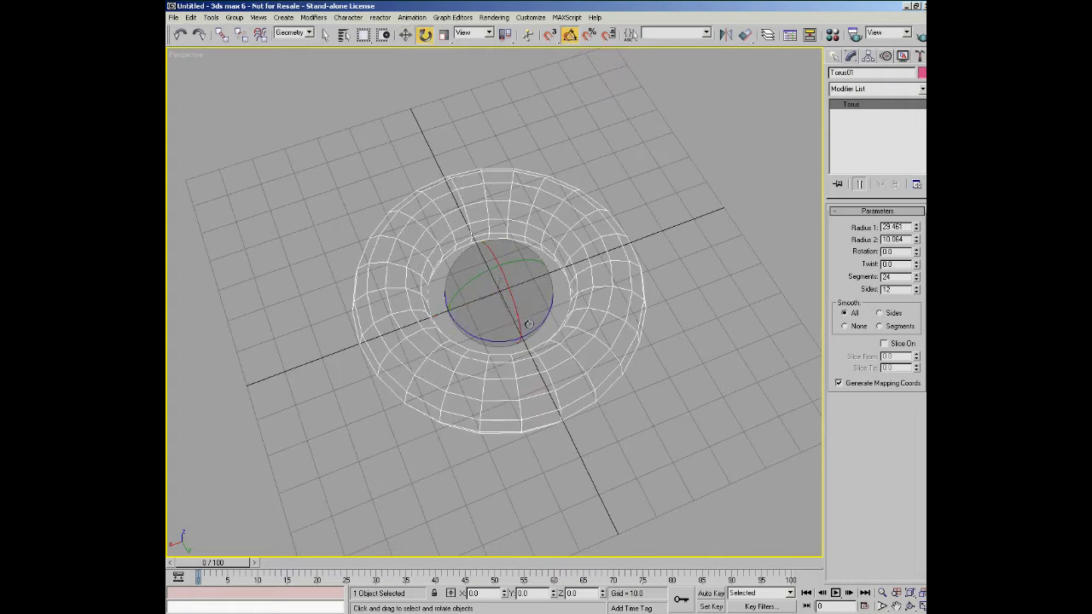
drag(521, 334, 551, 291)
- Rotate the torus freely about Z to about 139.5 degrees with Angle Snap off
click(569, 34)
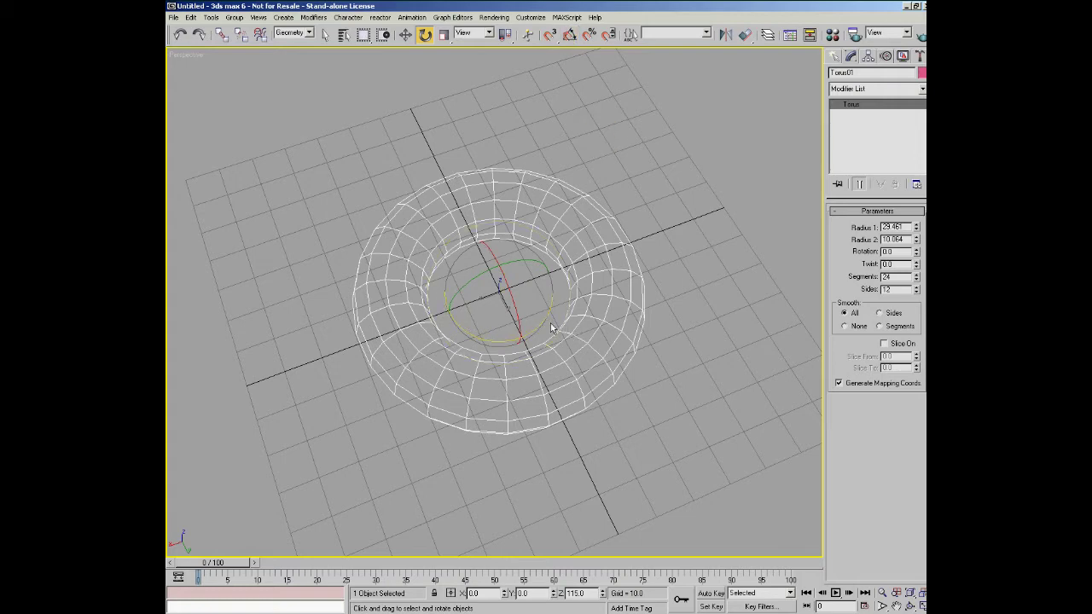
drag(541, 319, 559, 292)
click(589, 34)
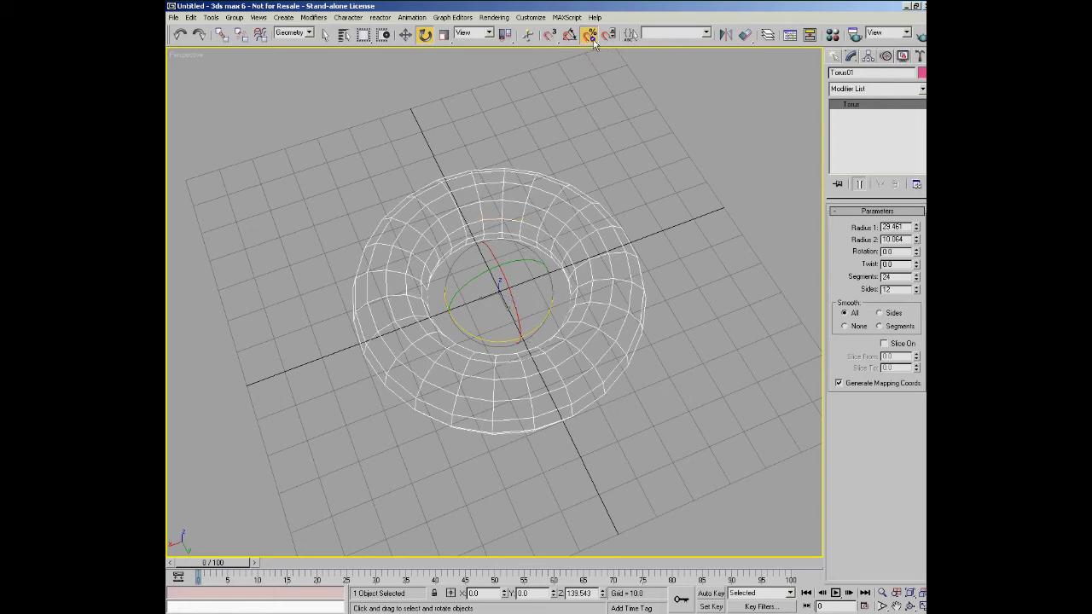
- Lower the angle snap increment slightly in the snap settings
right_click(589, 34)
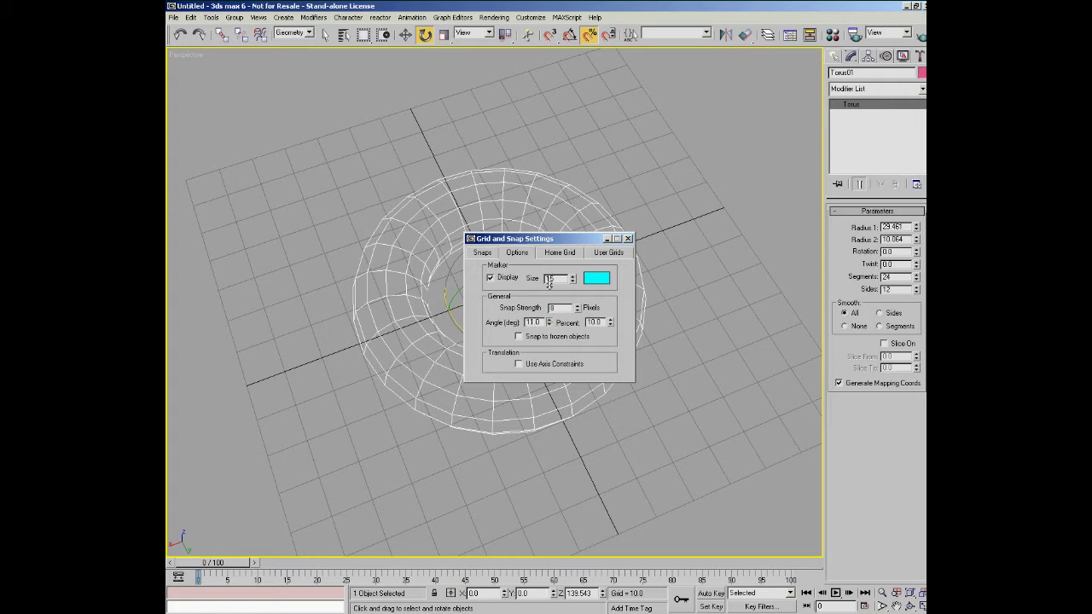
drag(549, 324, 551, 326)
click(628, 239)
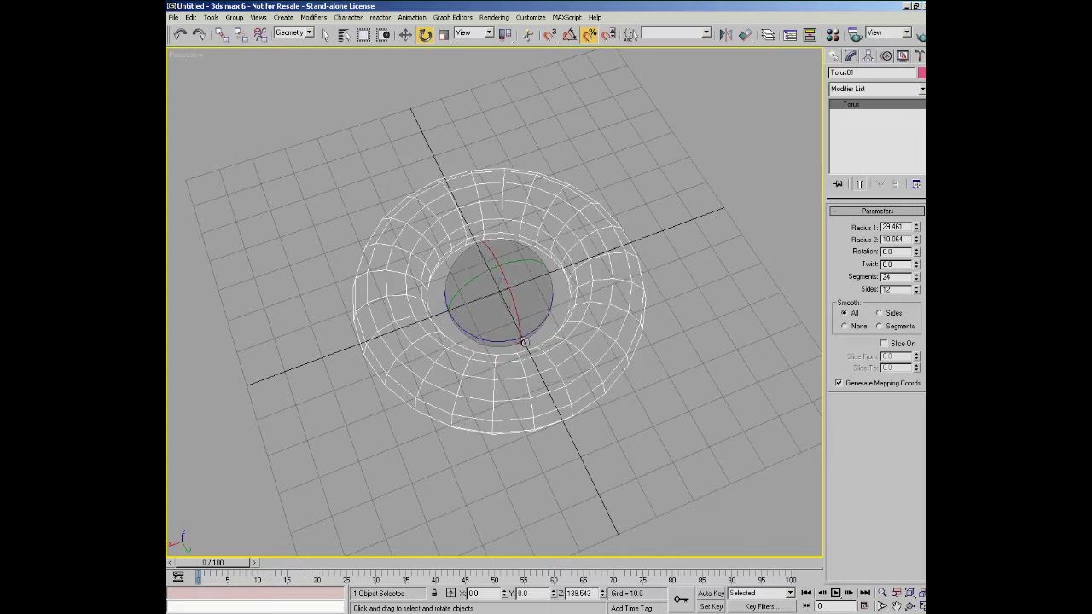
- Spin the torus about Z in snapped steps to about -150.2 degrees
drag(530, 334, 570, 375)
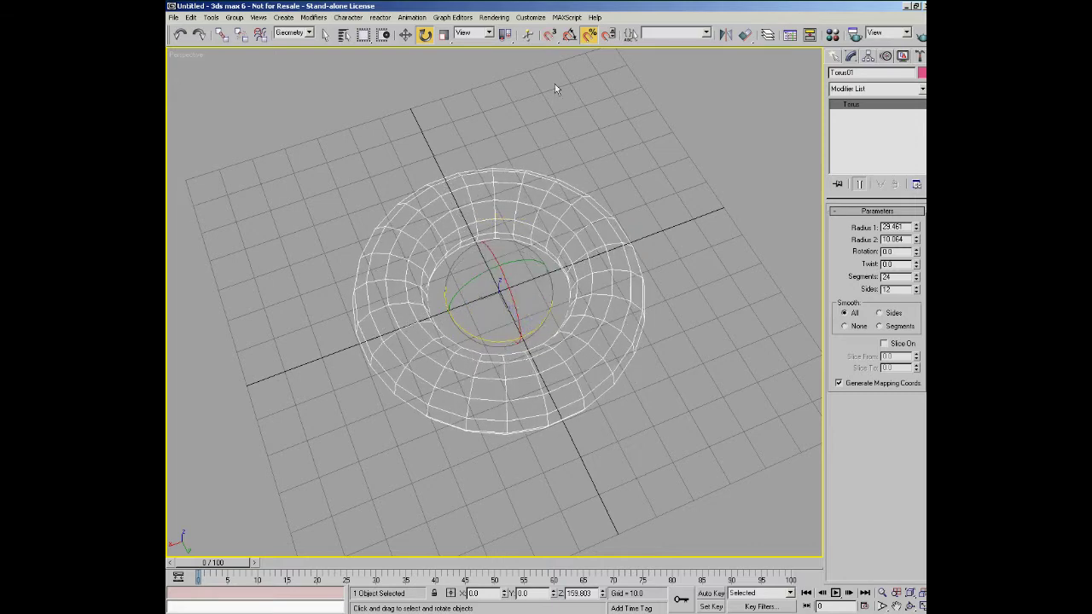
click(570, 35)
drag(537, 325, 540, 287)
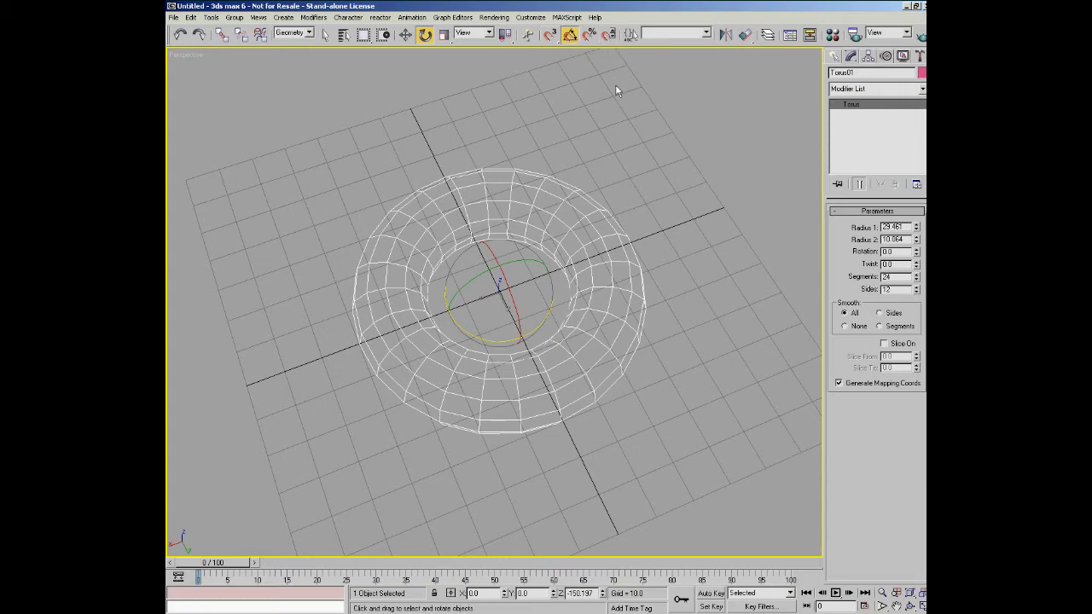
alt+middle_drag(614, 270, 509, 320)
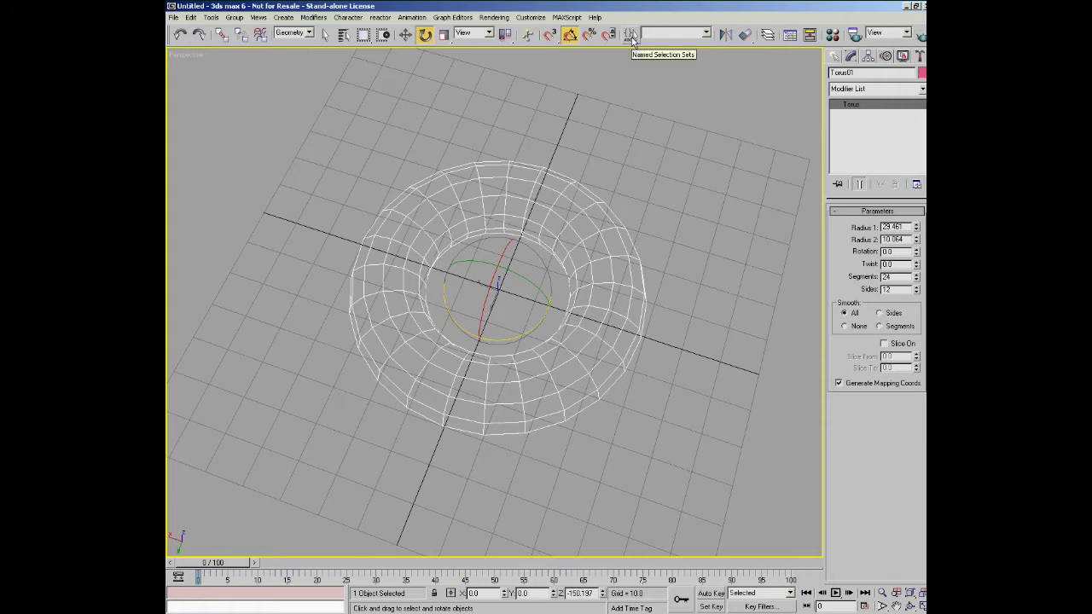
click(405, 34)
- Clone the torus as a copy to the right of the original
middle_drag(668, 264, 564, 304)
click(555, 245)
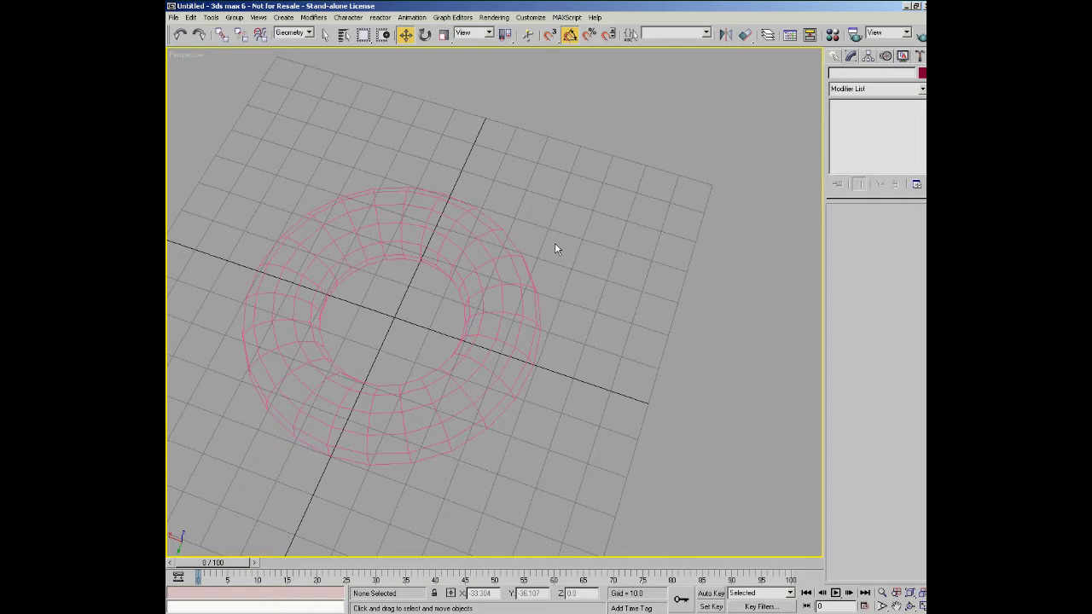
click(339, 340)
mouse_move(375, 329)
shift+mouse_down()
mouse_move(671, 248)
mouse_move(653, 256)
shift+mouse_up()
click(509, 360)
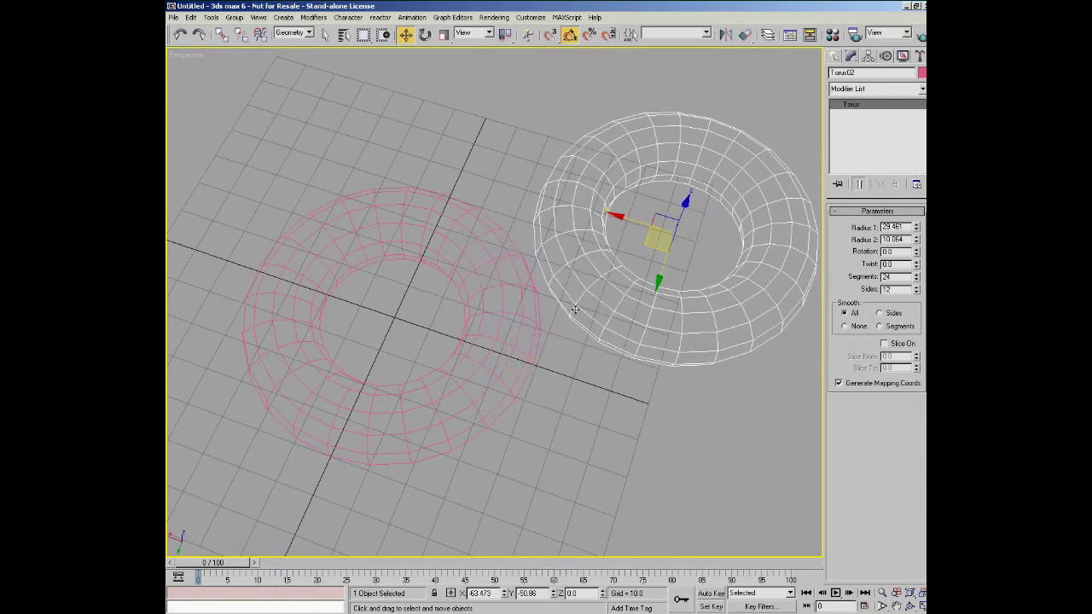
scroll(556, 294, down, 3)
- Save both tori as selection set 'my toroids' and reselect them through it
drag(345, 205, 542, 449)
middle_drag(542, 449, 587, 365)
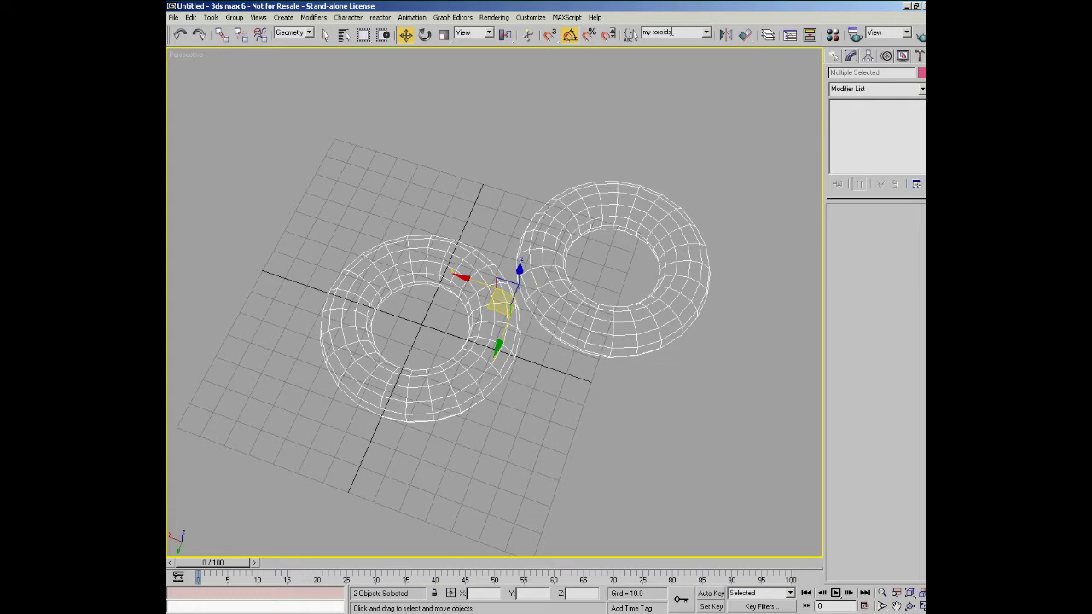
click(620, 92)
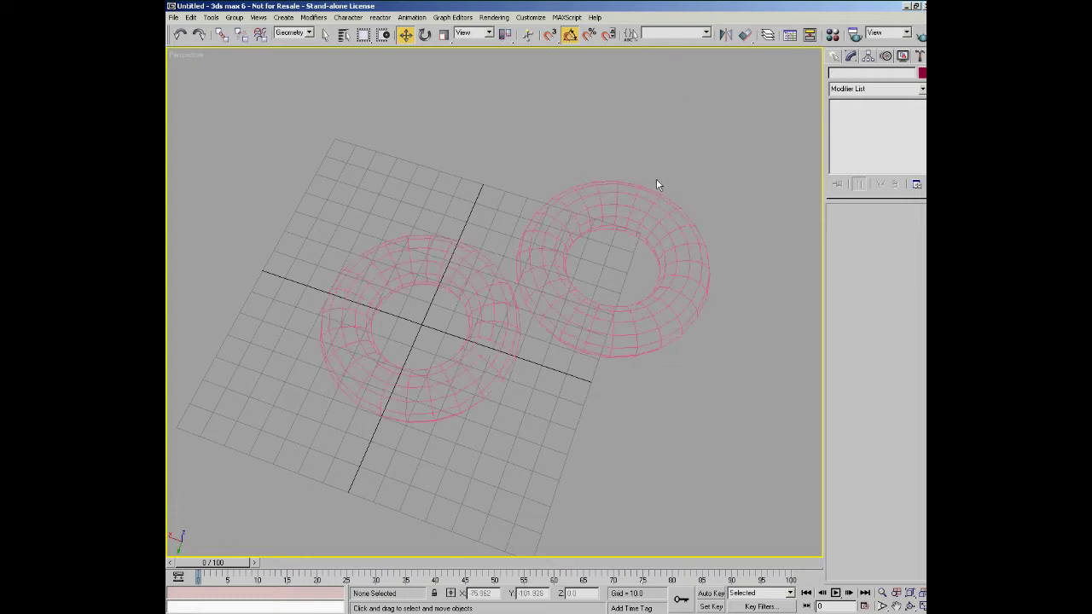
click(706, 32)
click(674, 43)
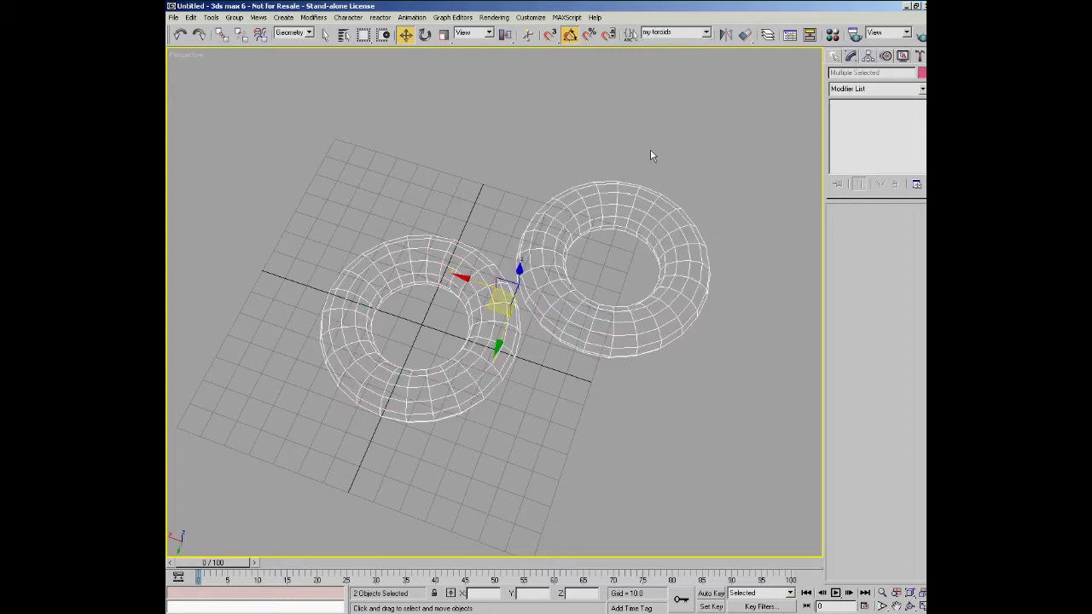
click(505, 135)
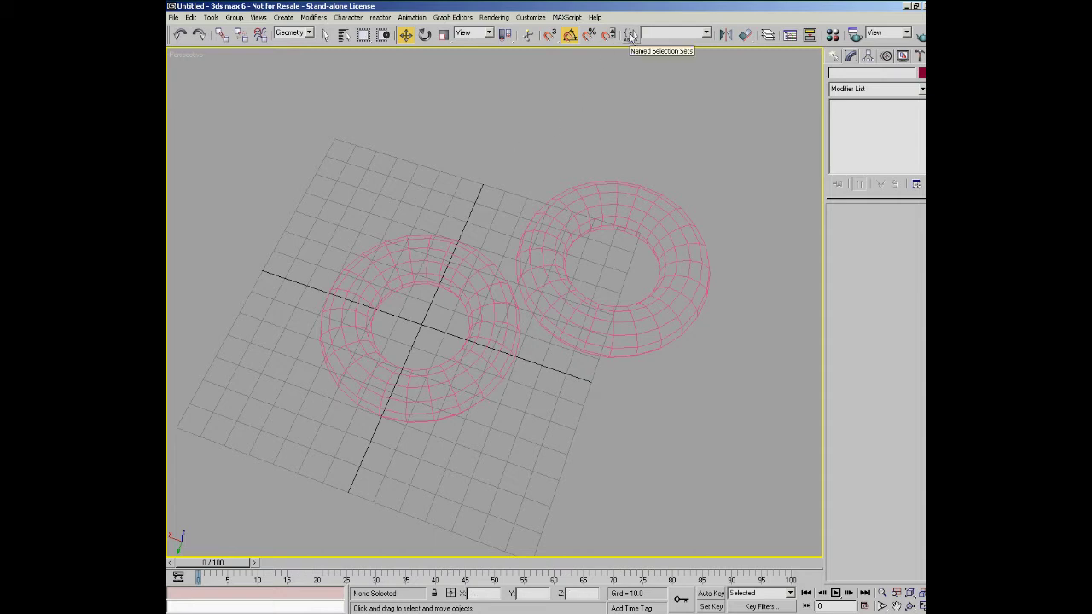
click(631, 35)
click(273, 117)
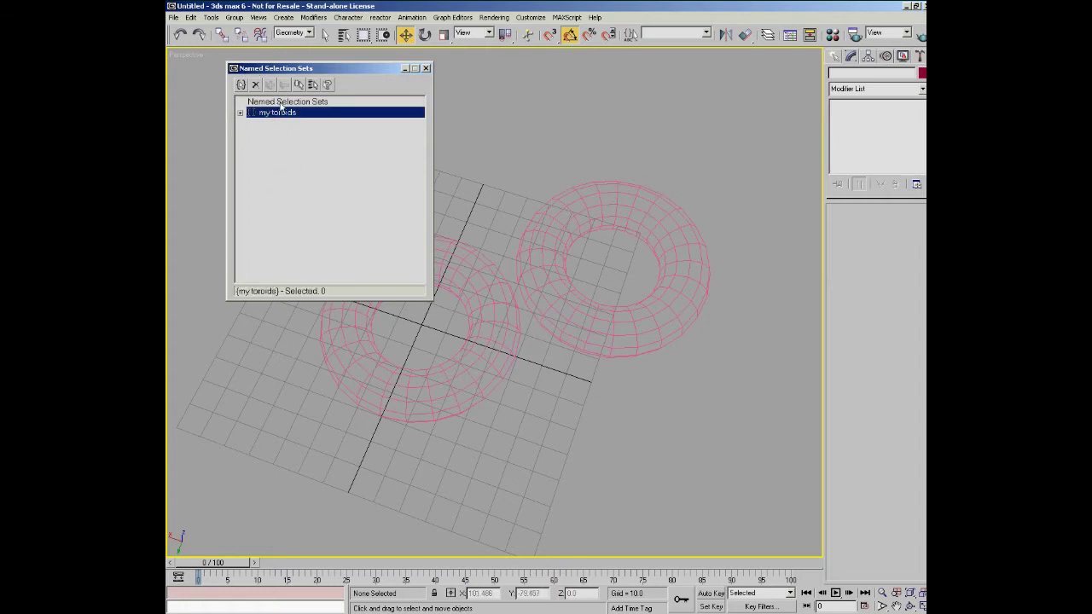
click(240, 113)
click(285, 124)
click(285, 135)
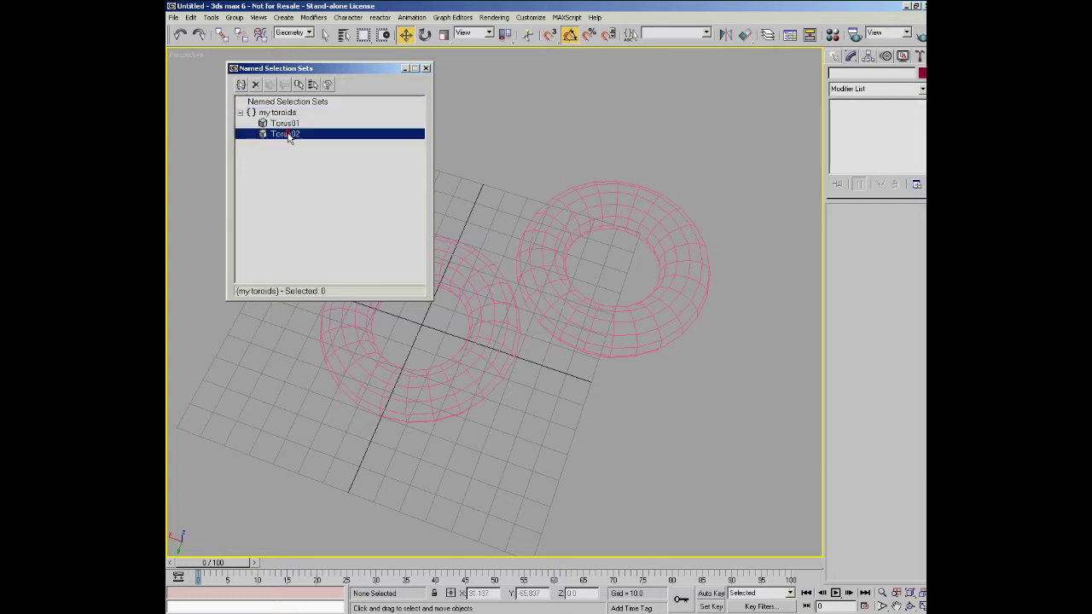
click(285, 124)
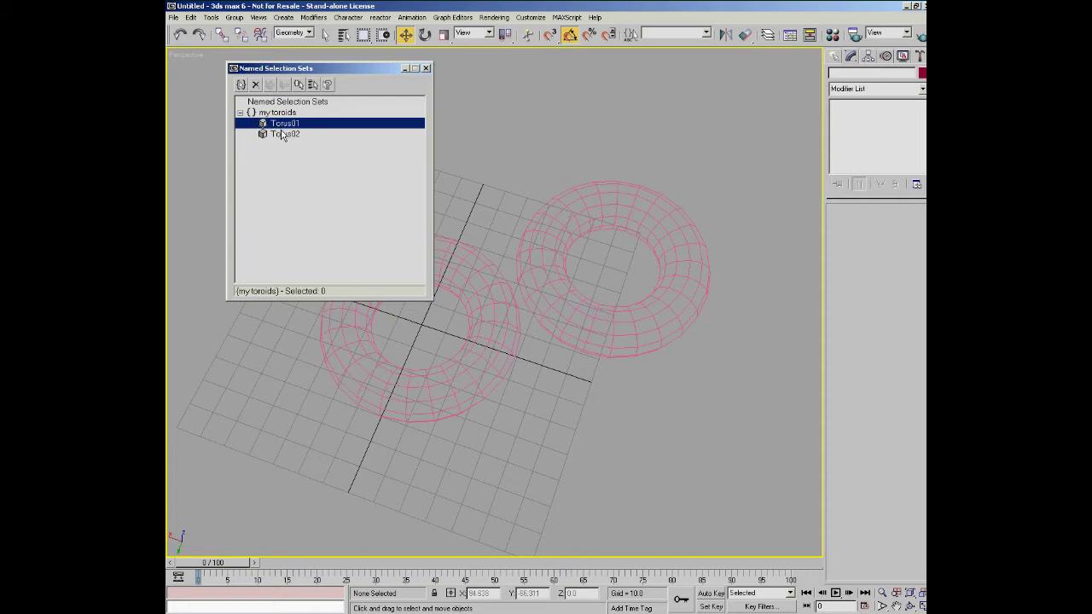
click(283, 134)
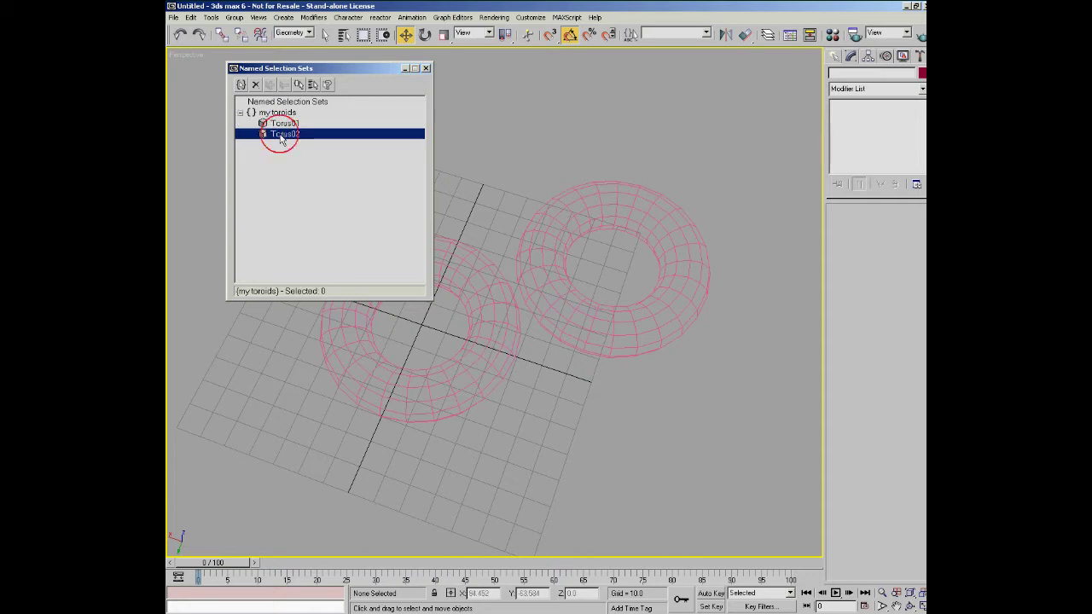
click(241, 114)
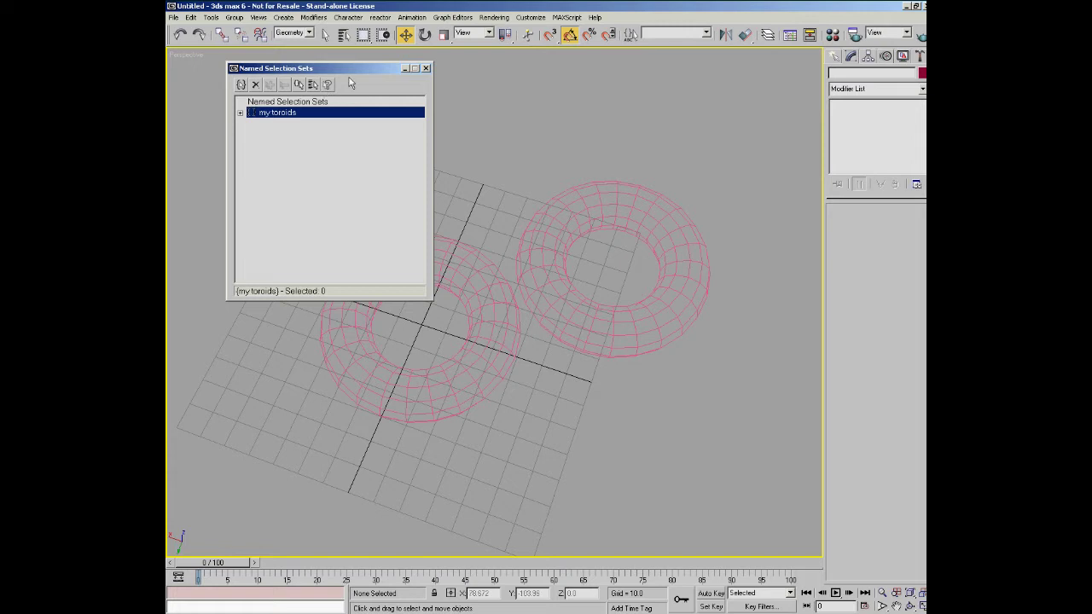
click(426, 67)
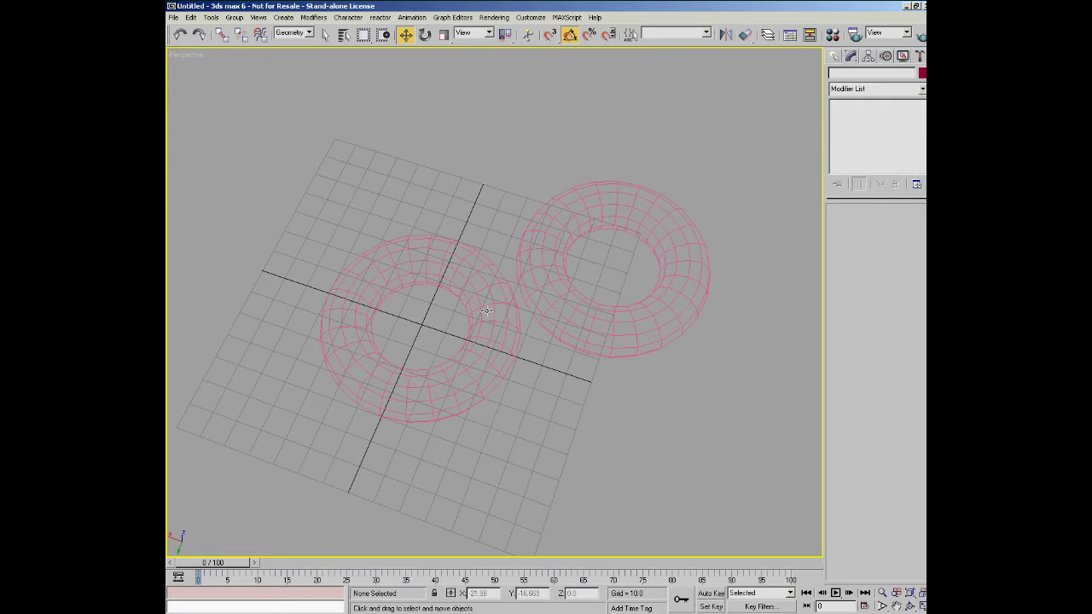
click(493, 266)
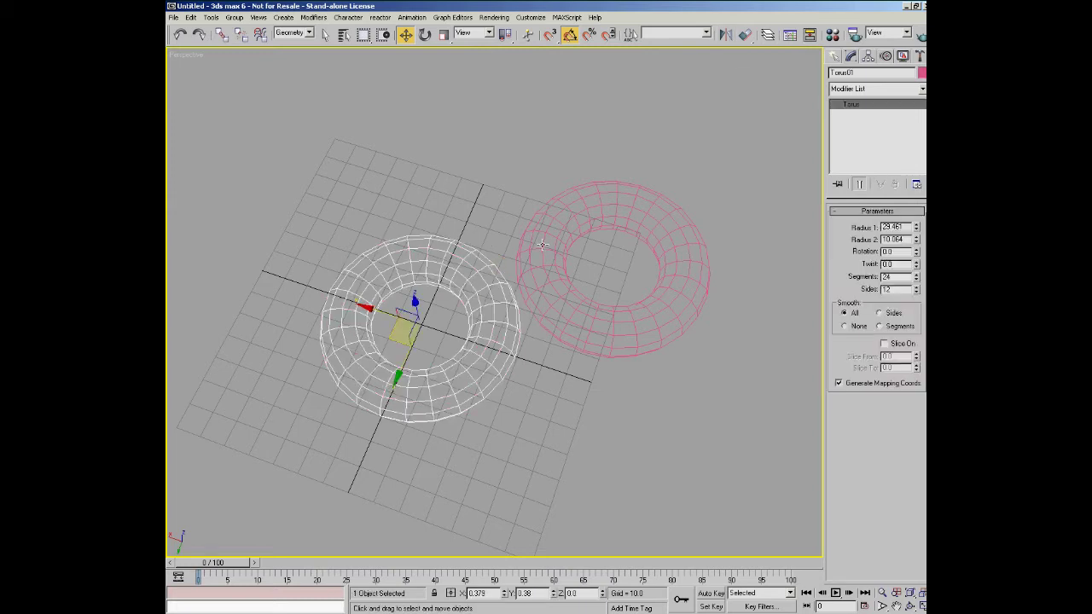
- Delete both tori from the scene
key(Delete)
click(547, 239)
key(Delete)
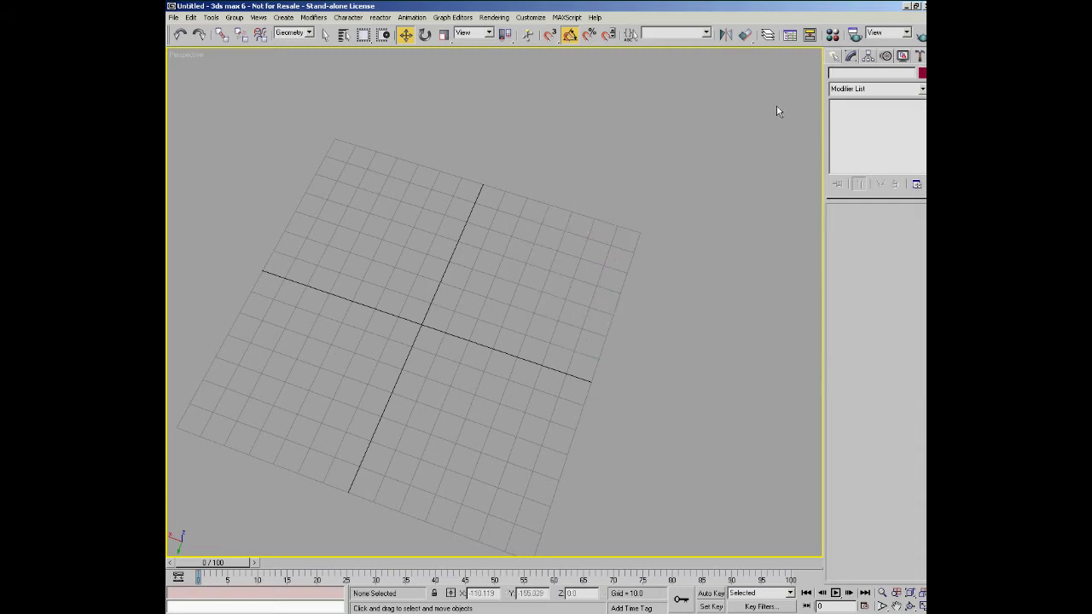
- Create a teapot at the grid centre, adjust the view, and bring up the Mirror dialog for it
click(833, 55)
click(853, 182)
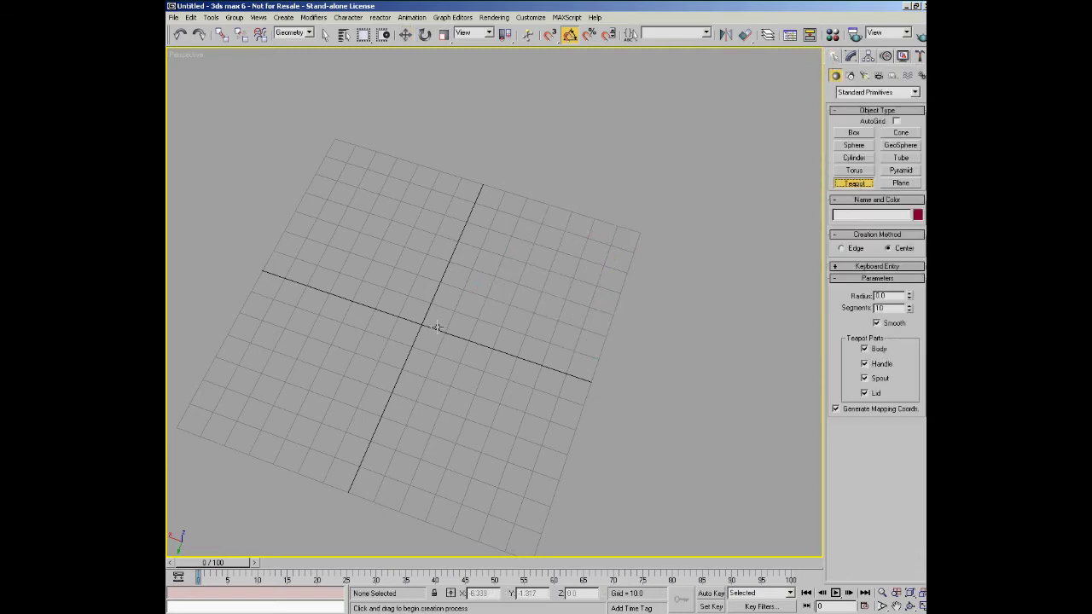
drag(420, 324, 460, 340)
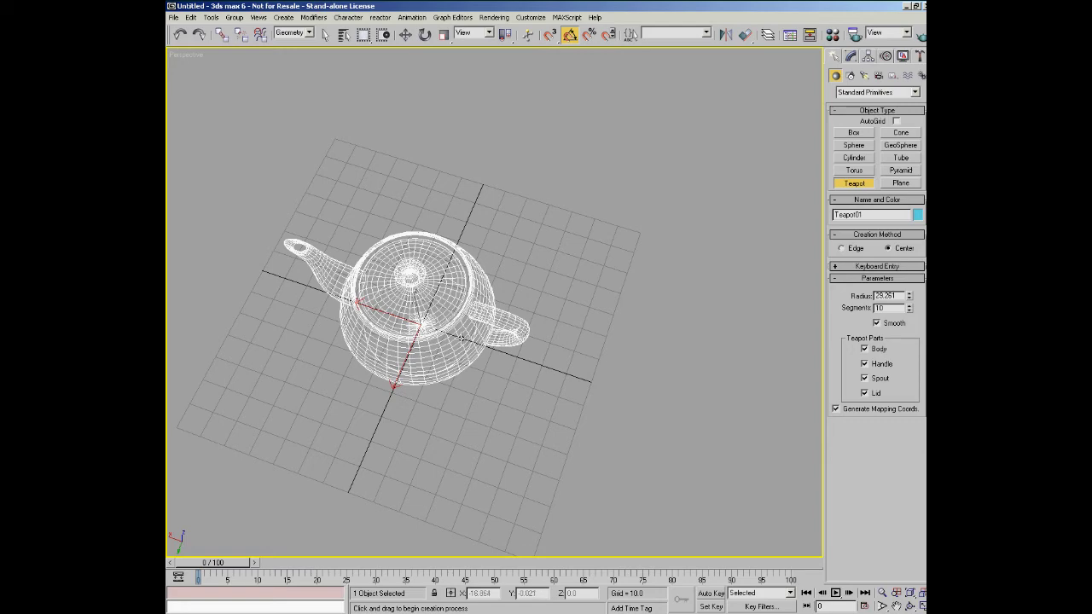
alt+middle_drag(461, 340, 558, 309)
scroll(558, 309, up, 5)
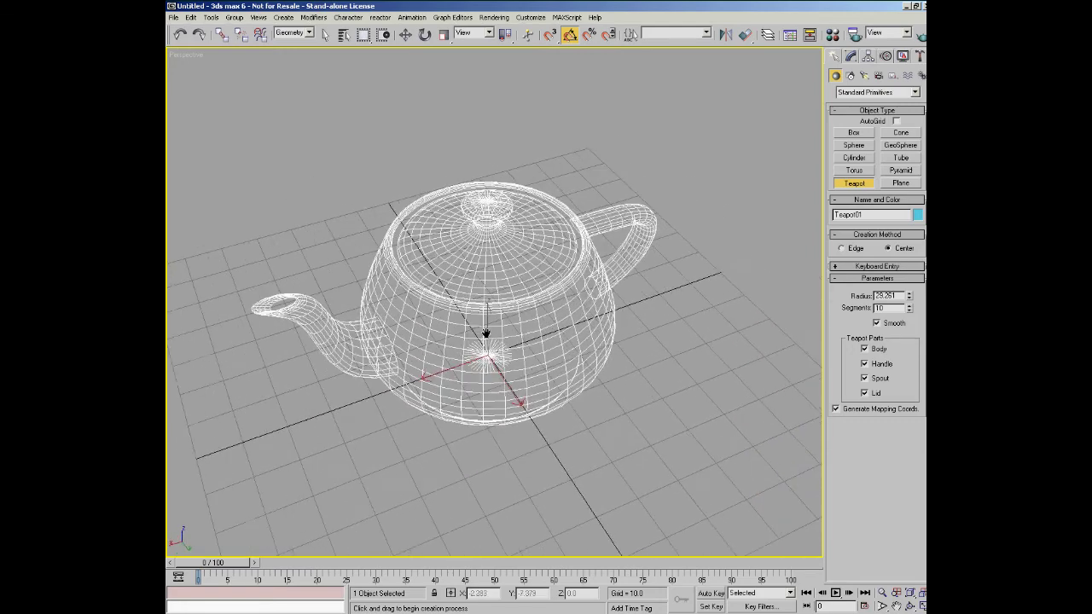
click(405, 34)
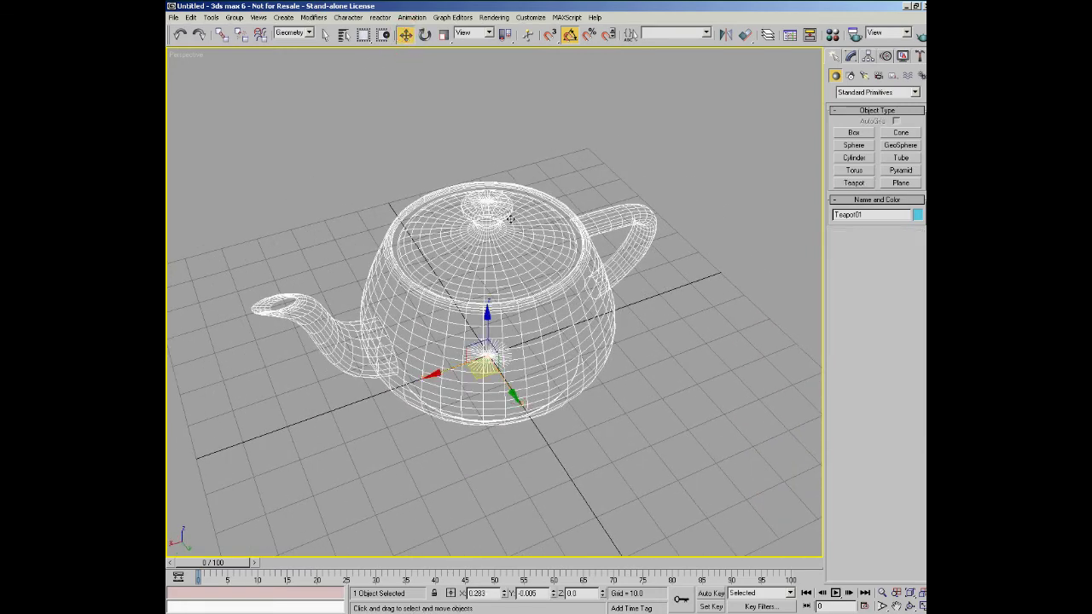
middle_drag(488, 304, 507, 299)
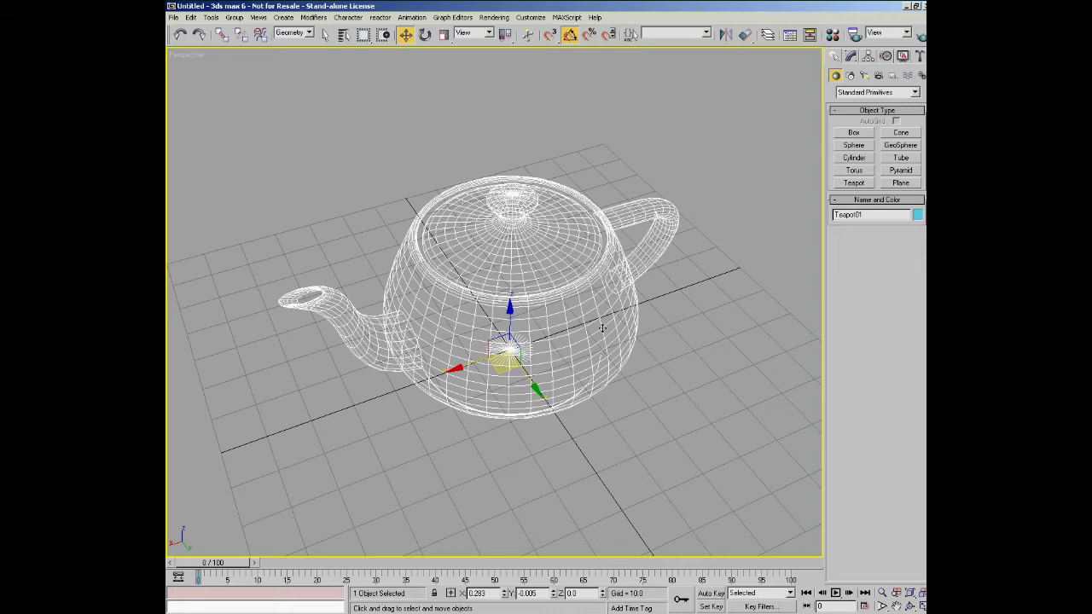
click(724, 35)
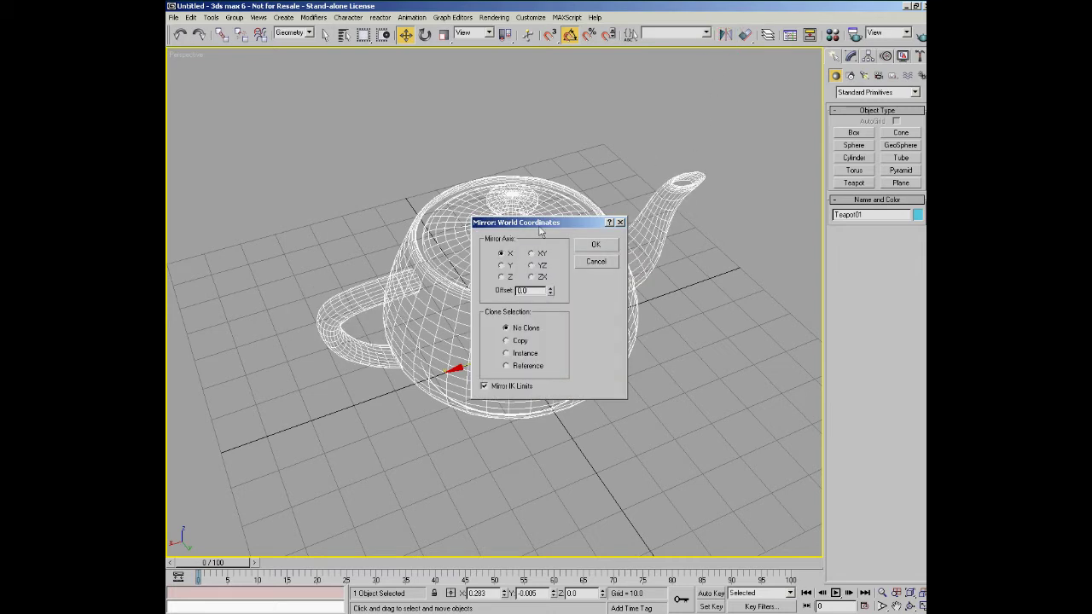
- Move the Mirror dialog aside and preview the teapot mirrored across X, Y, Z, XY, YZ and ZX
drag(540, 225, 692, 352)
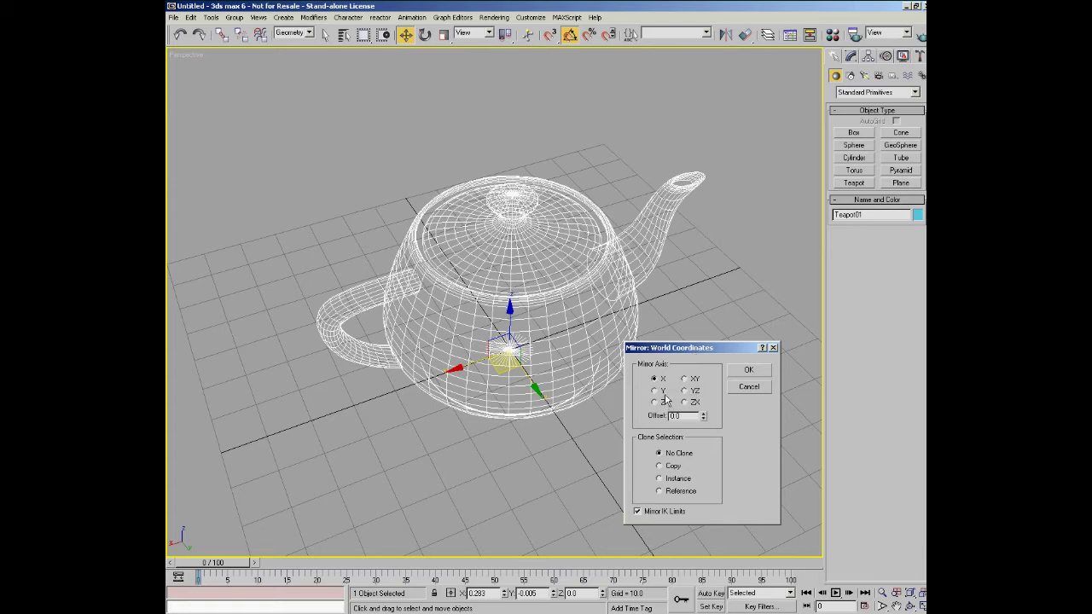
drag(694, 352, 702, 350)
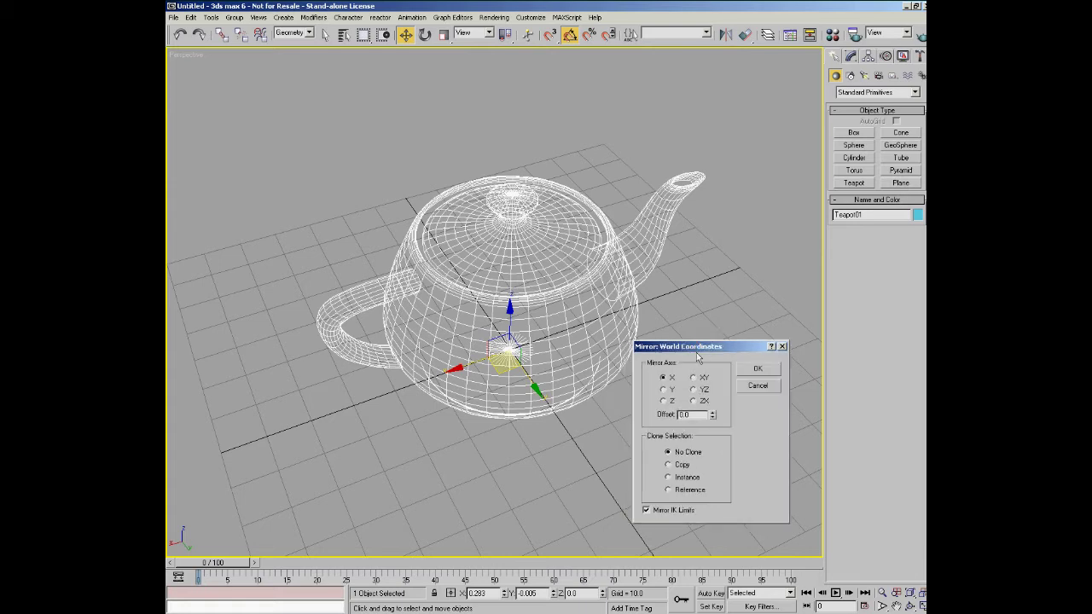
click(666, 390)
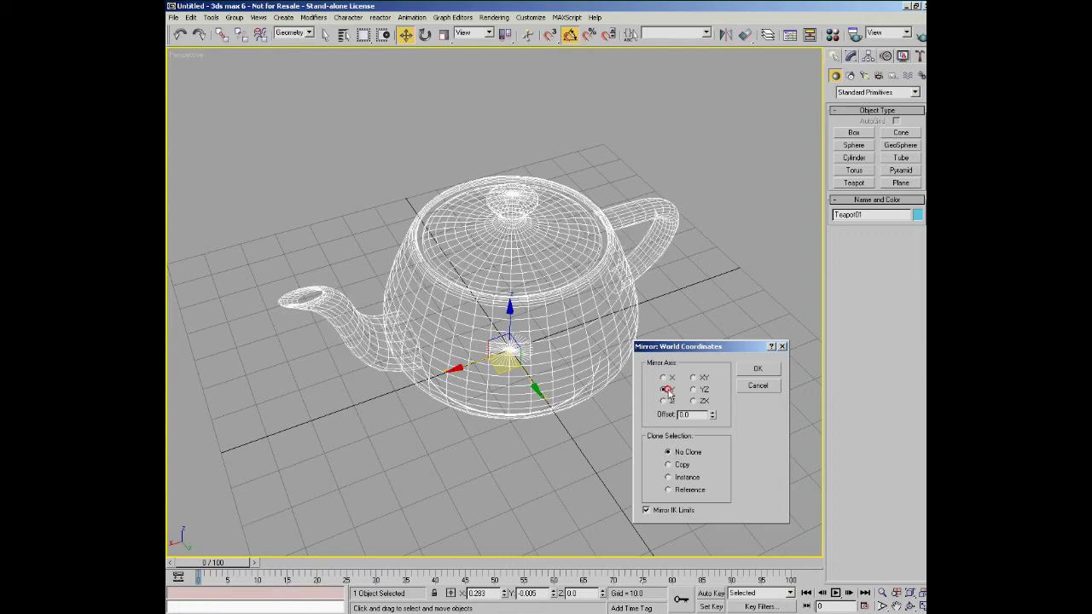
click(665, 401)
click(664, 378)
click(665, 400)
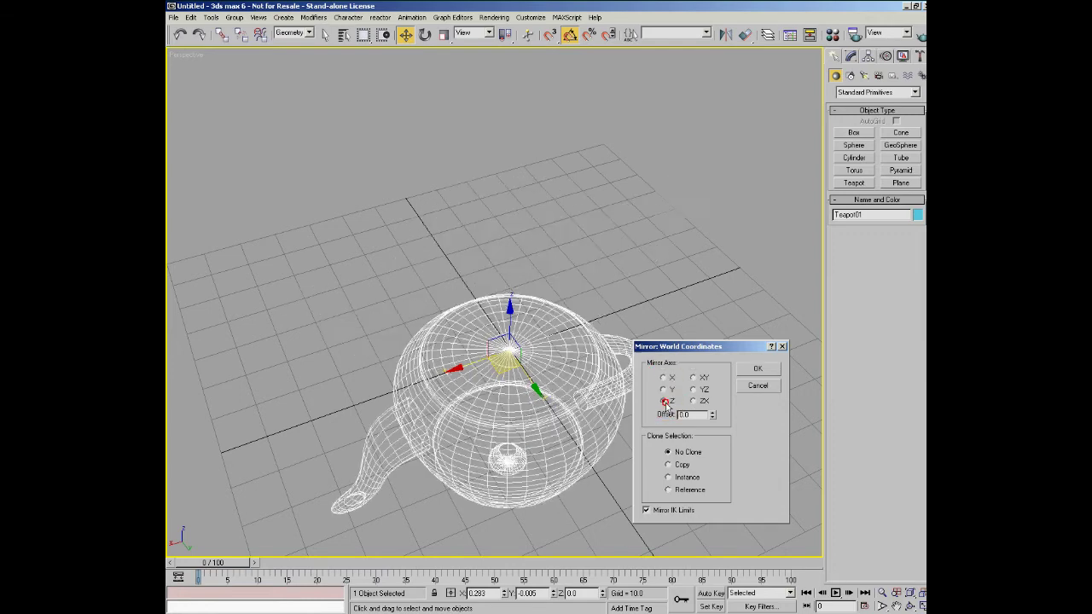
click(665, 378)
click(695, 377)
click(693, 389)
click(694, 401)
click(694, 389)
click(696, 378)
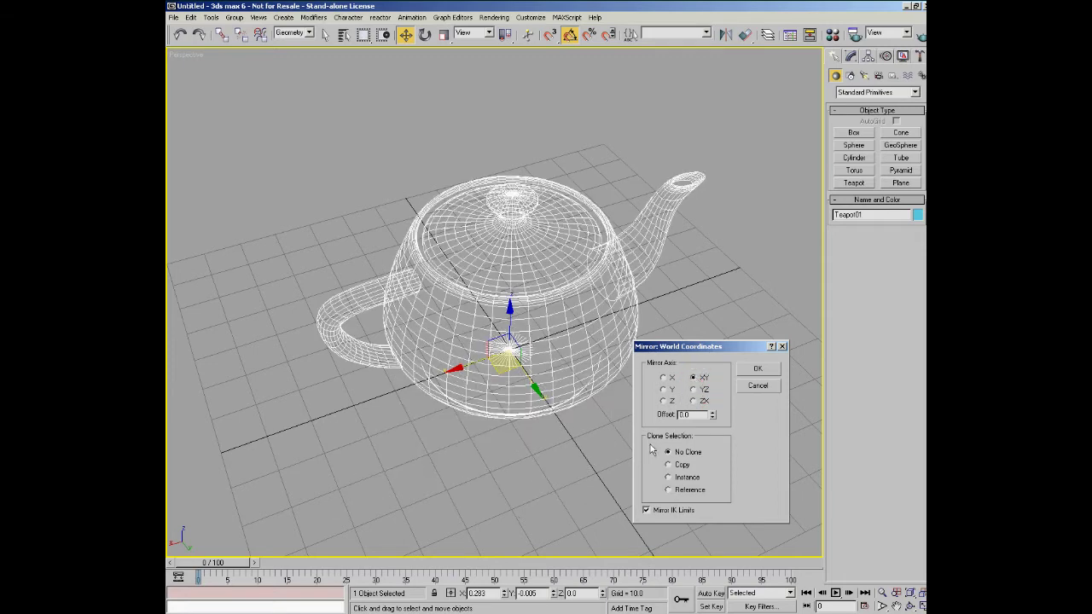
click(693, 390)
click(694, 401)
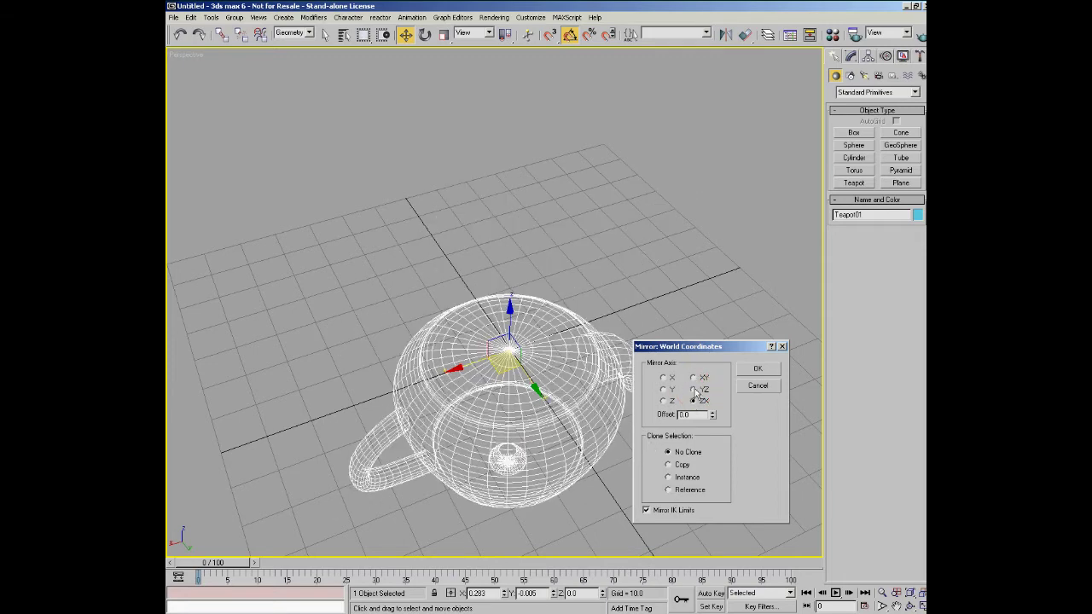
click(694, 389)
click(696, 401)
click(694, 390)
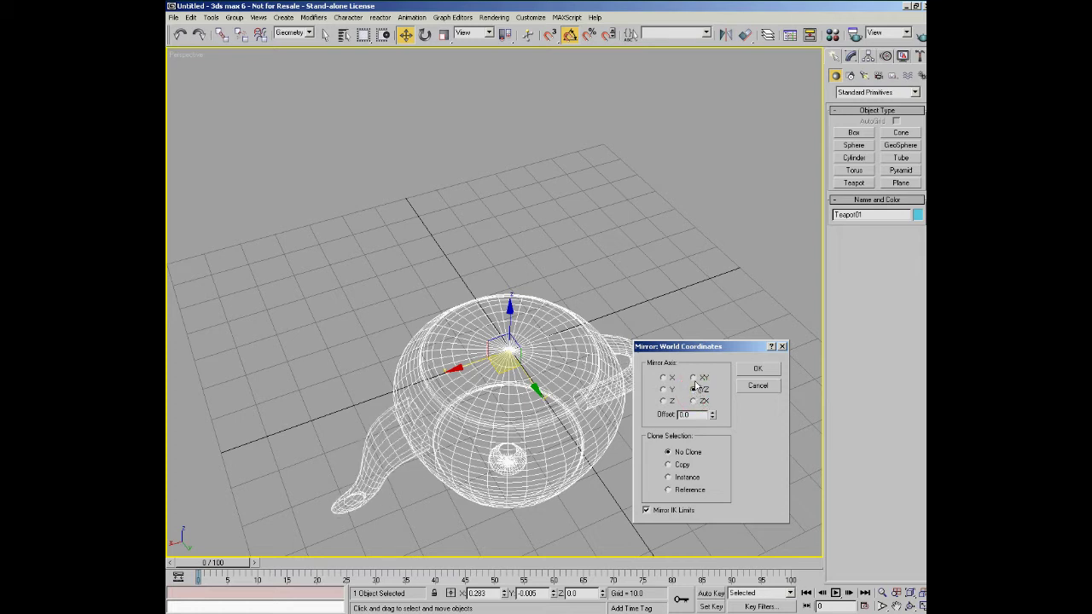
click(695, 378)
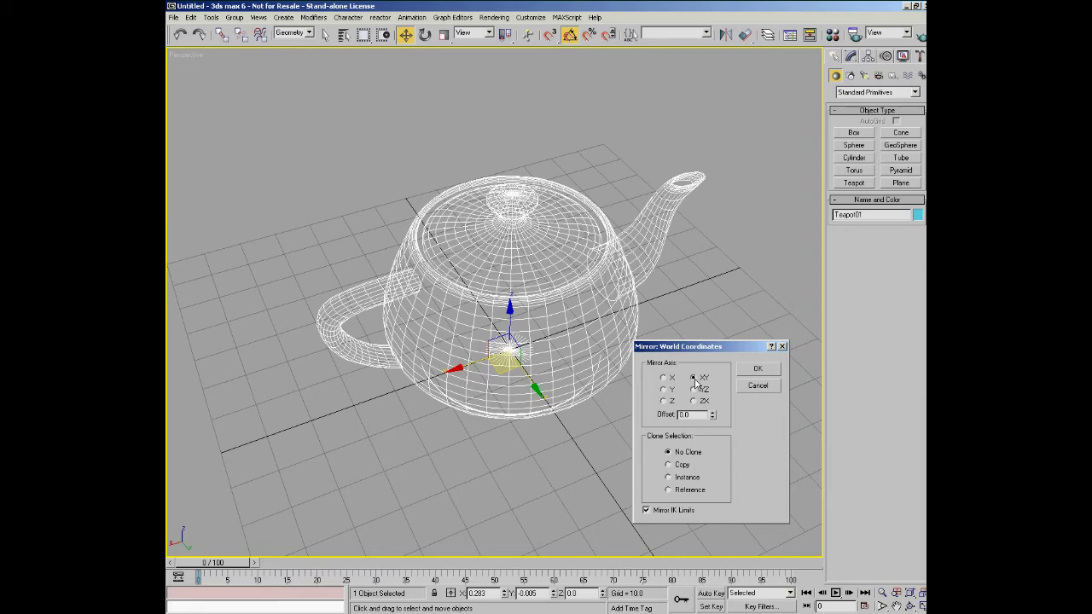
- Settle on the X mirror axis, raise the offset to 36.01, then reset it to 0
click(664, 389)
click(664, 401)
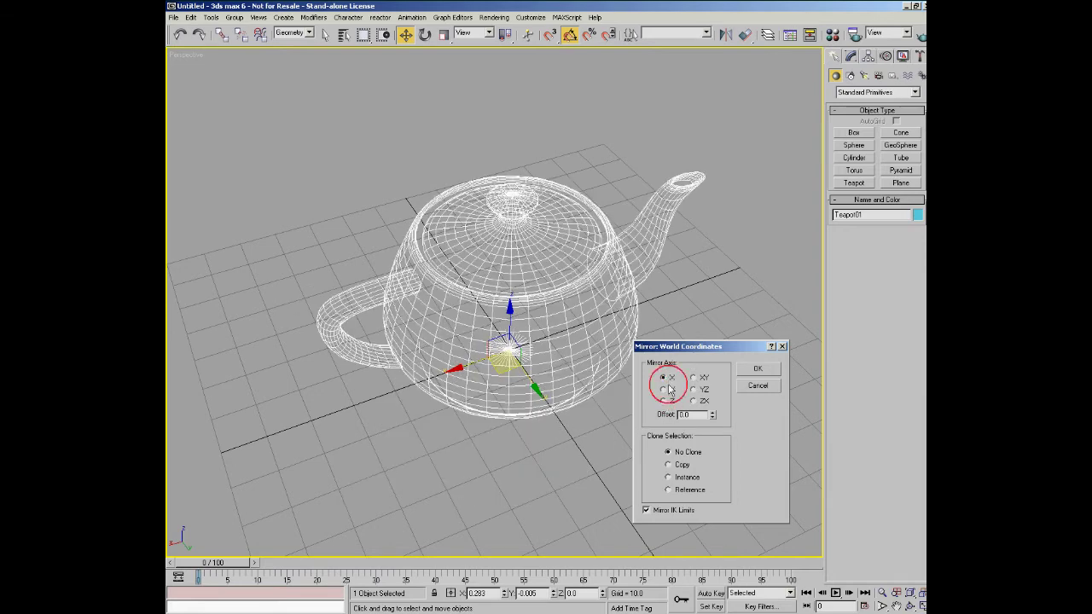
click(664, 377)
click(664, 389)
click(663, 401)
click(664, 389)
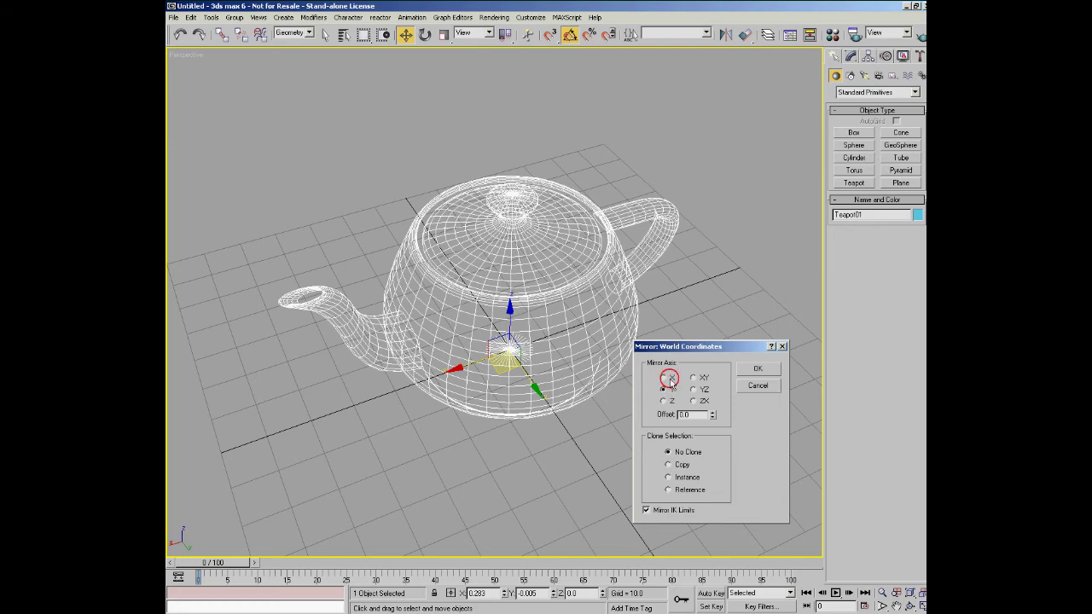
click(664, 377)
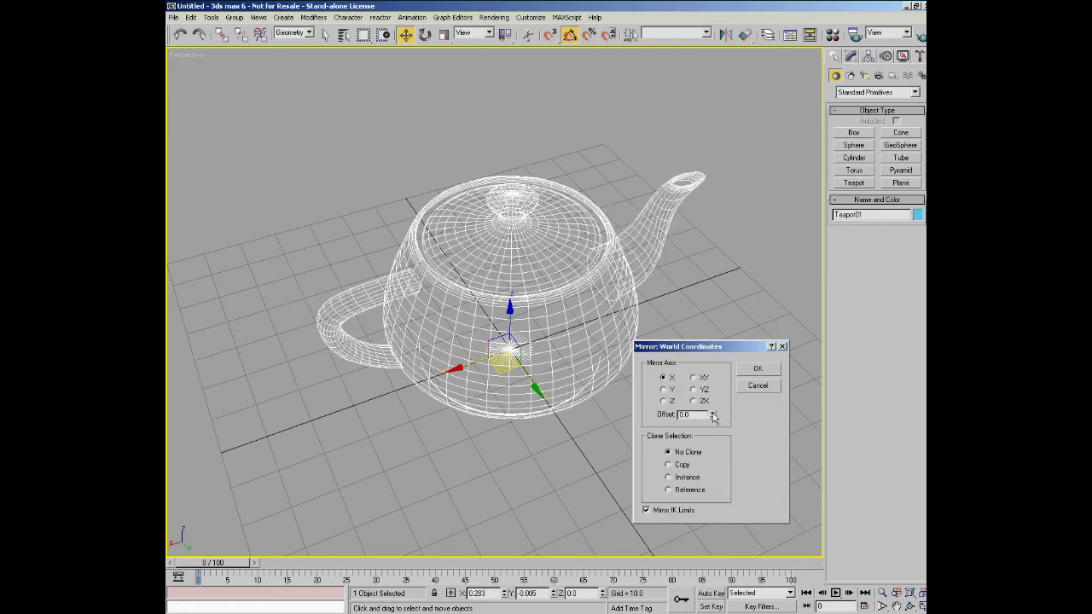
drag(711, 414, 836, 287)
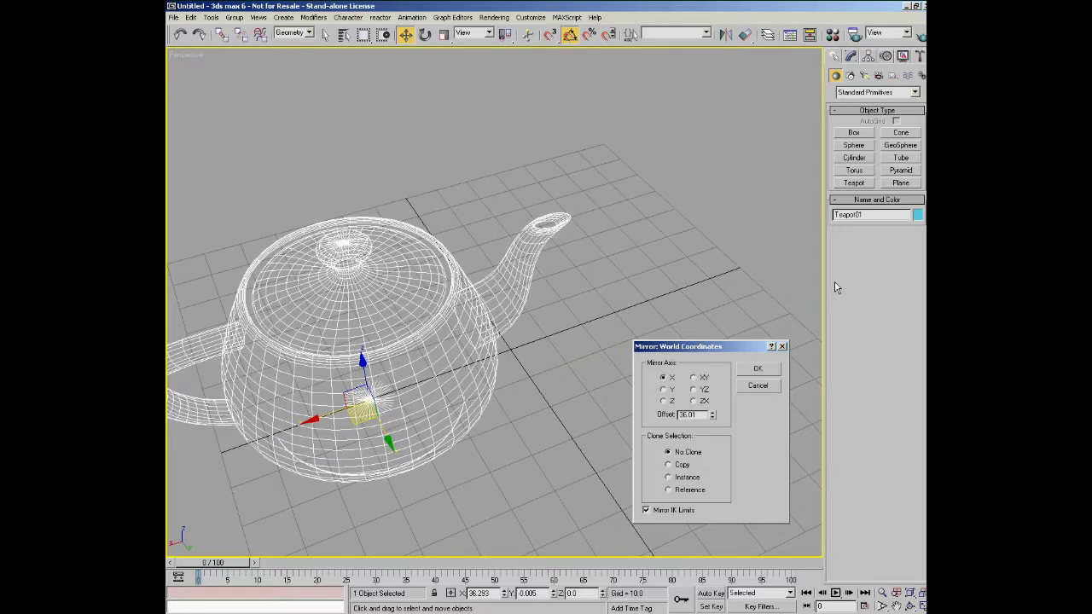
right_click(713, 416)
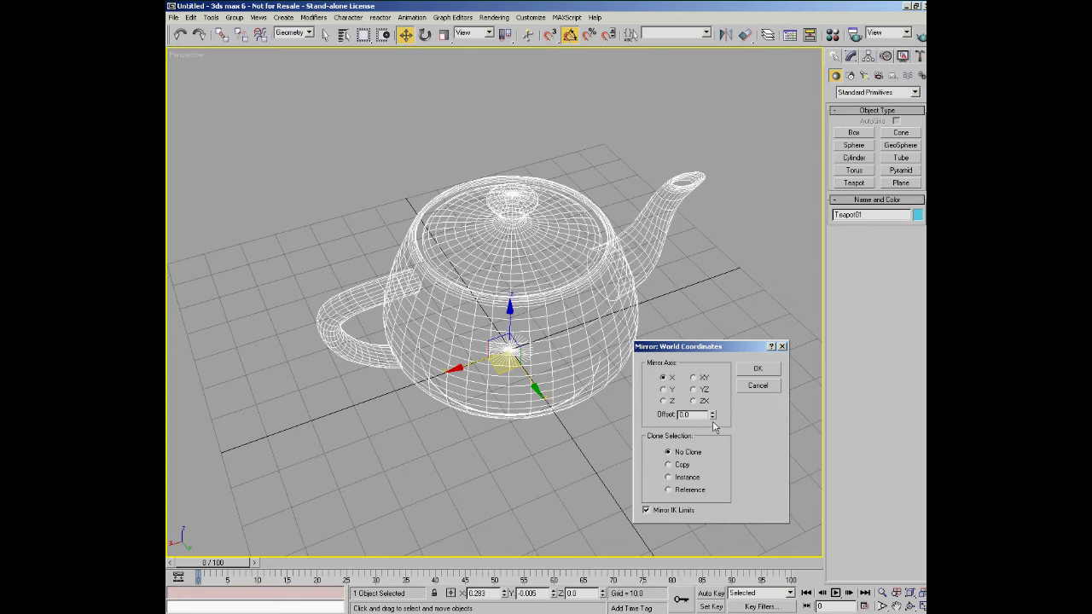
- Toggle Clone Selection between Copy and Reference, then cancel the mirror, leaving the teapot unchanged
click(680, 464)
click(683, 490)
click(669, 465)
click(671, 491)
click(762, 389)
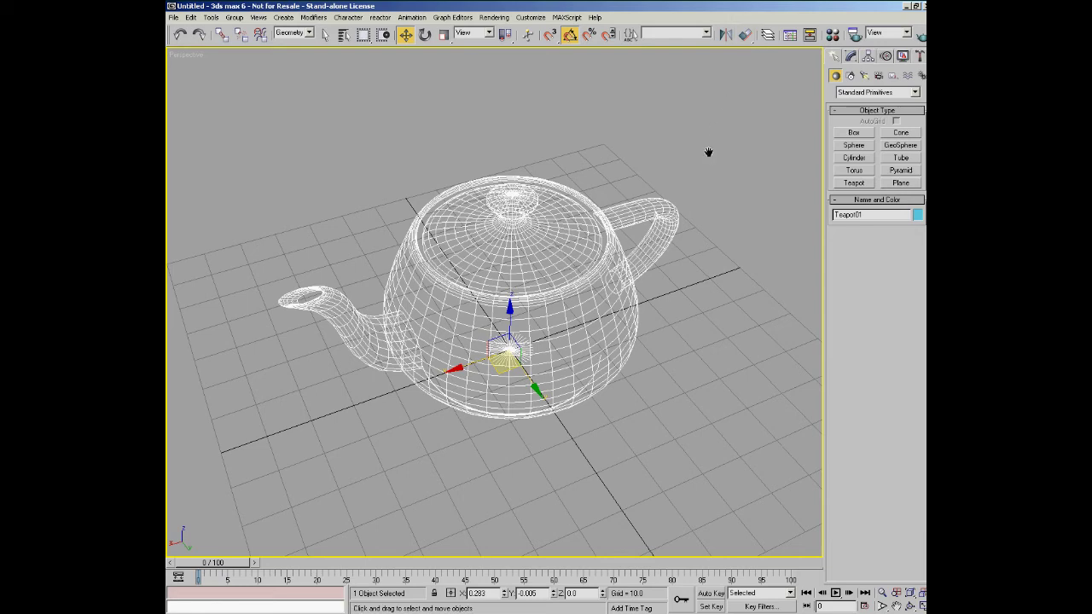
scroll(708, 207, down, 3)
- Draw a box of about 20.4 × 21.8 × 22.8 to the right of the teapot
middle_drag(708, 207, 637, 215)
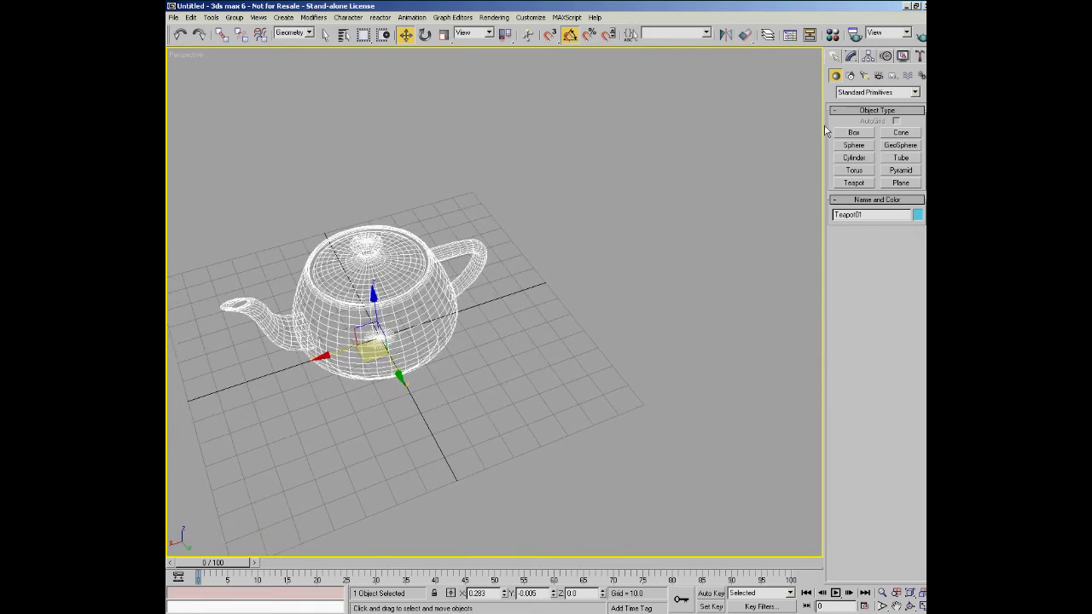
click(853, 133)
drag(589, 319, 576, 338)
click(580, 283)
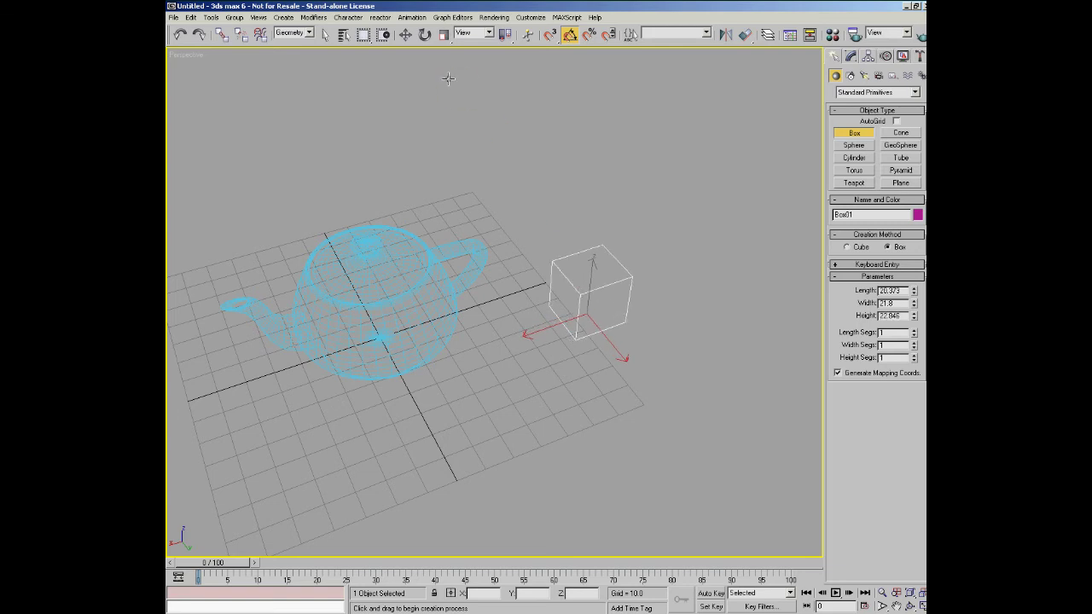
- With Select and Move, alternate selecting the box and teapot, ending with the teapot selected
click(406, 36)
click(598, 203)
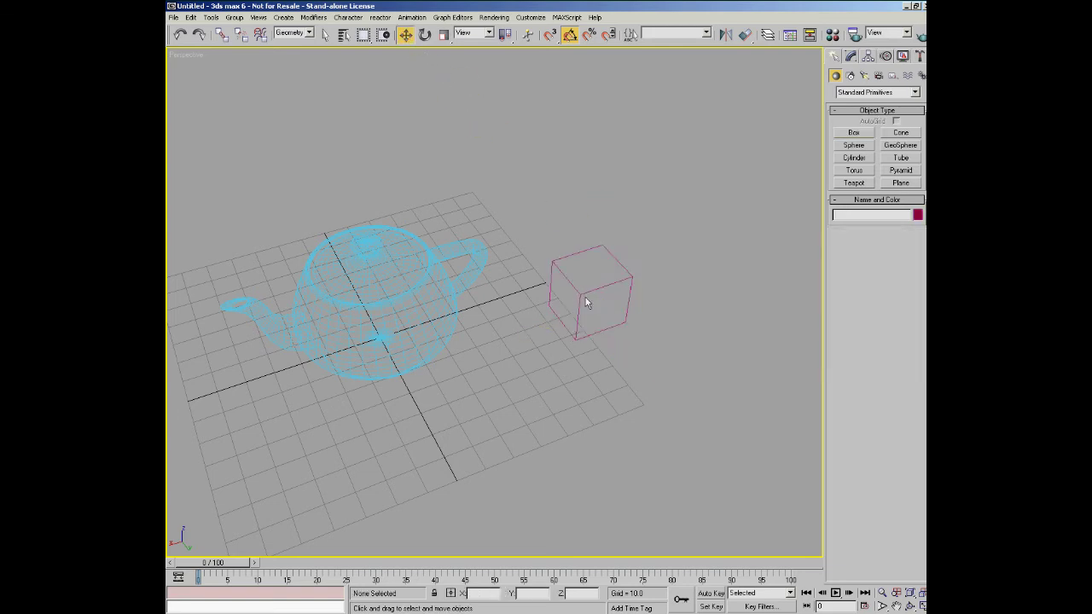
click(620, 303)
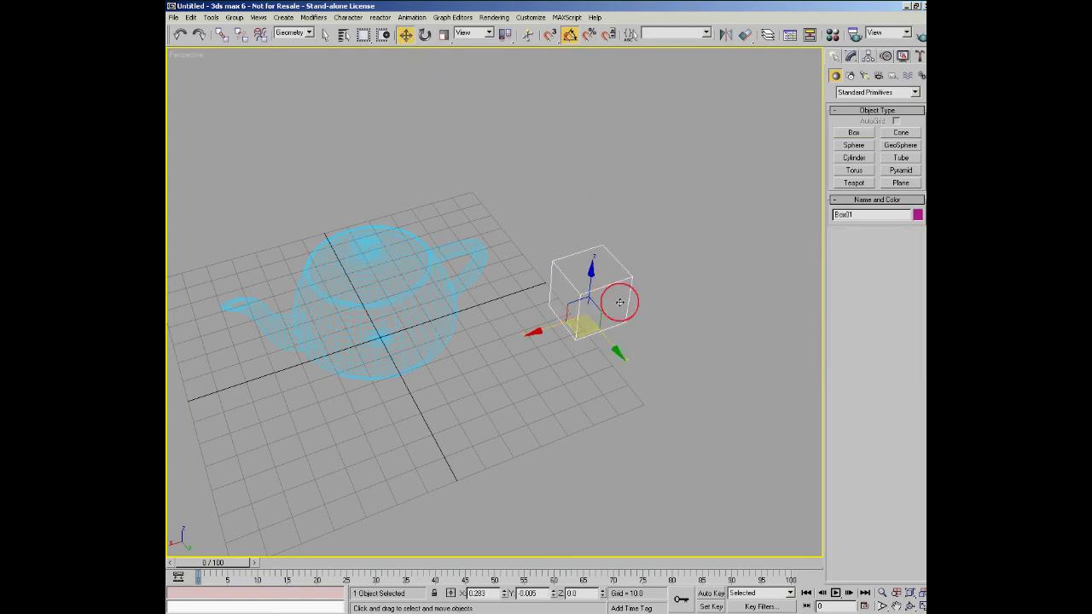
click(406, 291)
click(565, 250)
click(406, 266)
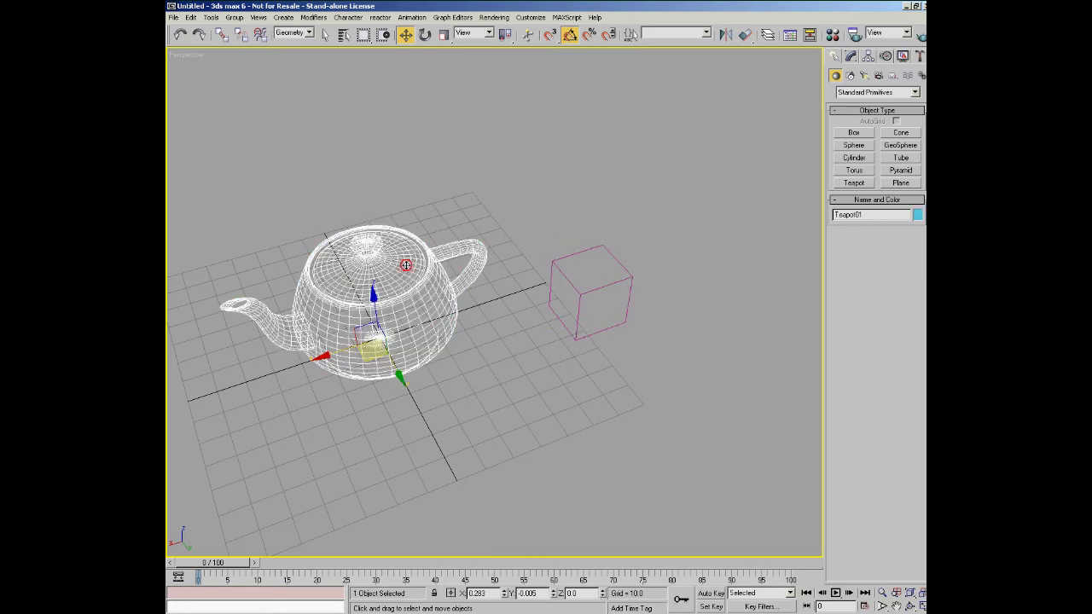
click(746, 38)
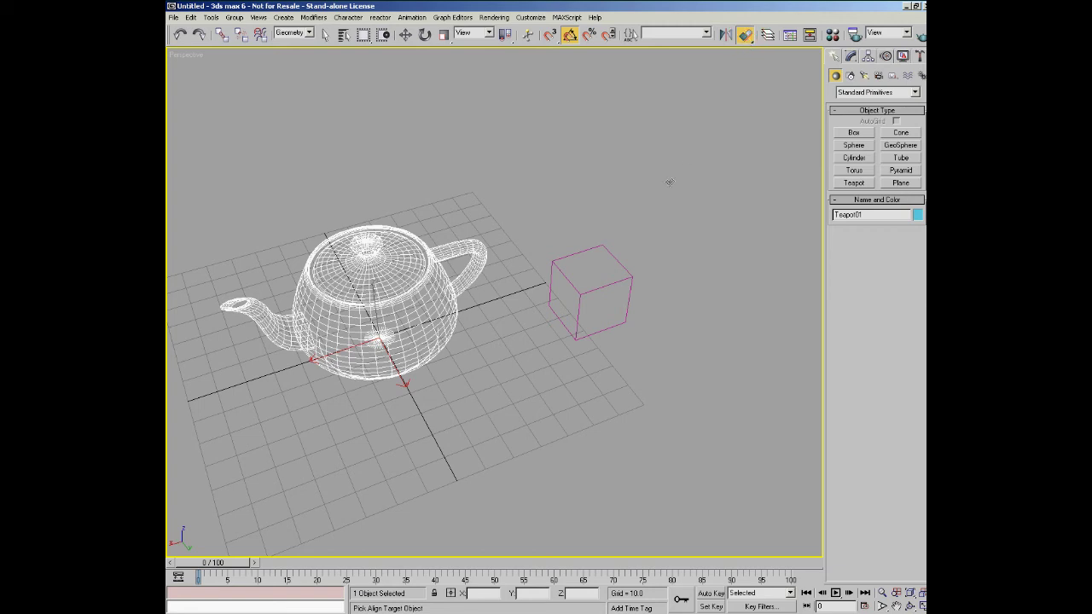
click(601, 249)
drag(587, 213, 817, 210)
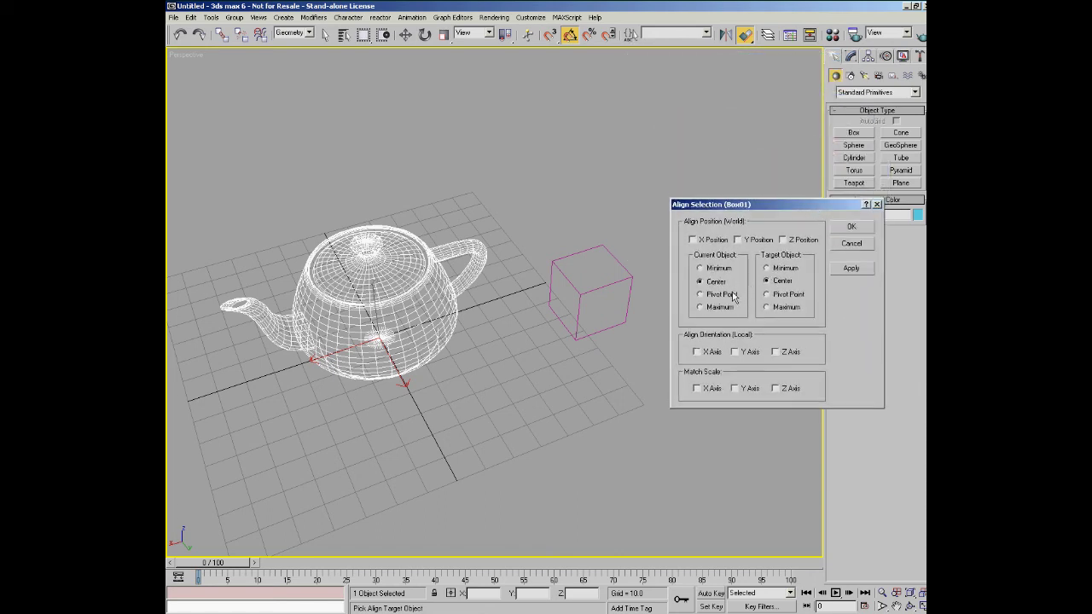
click(693, 240)
click(737, 239)
click(783, 240)
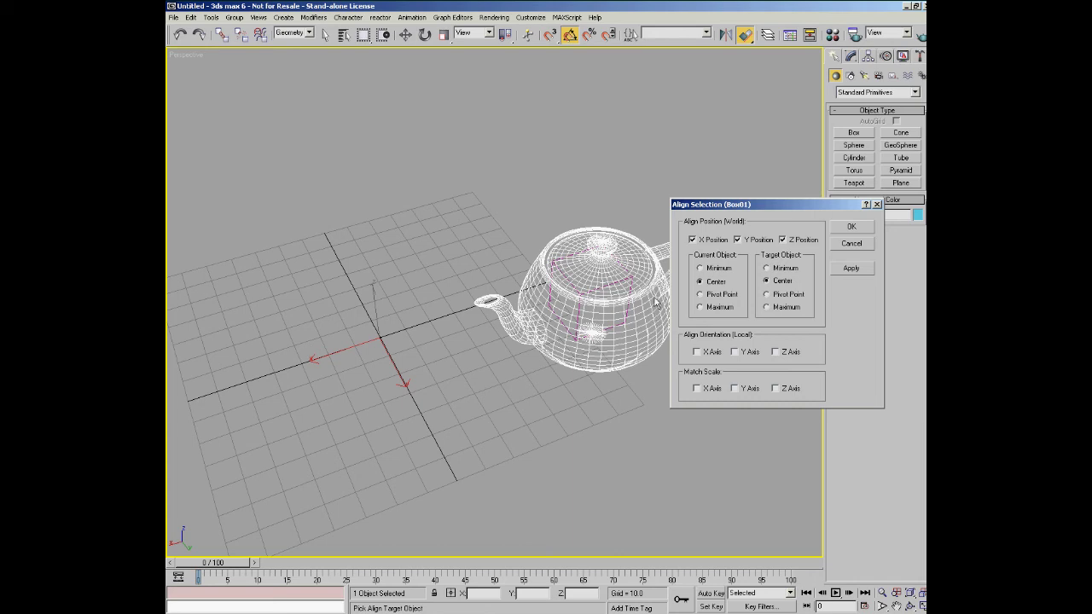
click(700, 294)
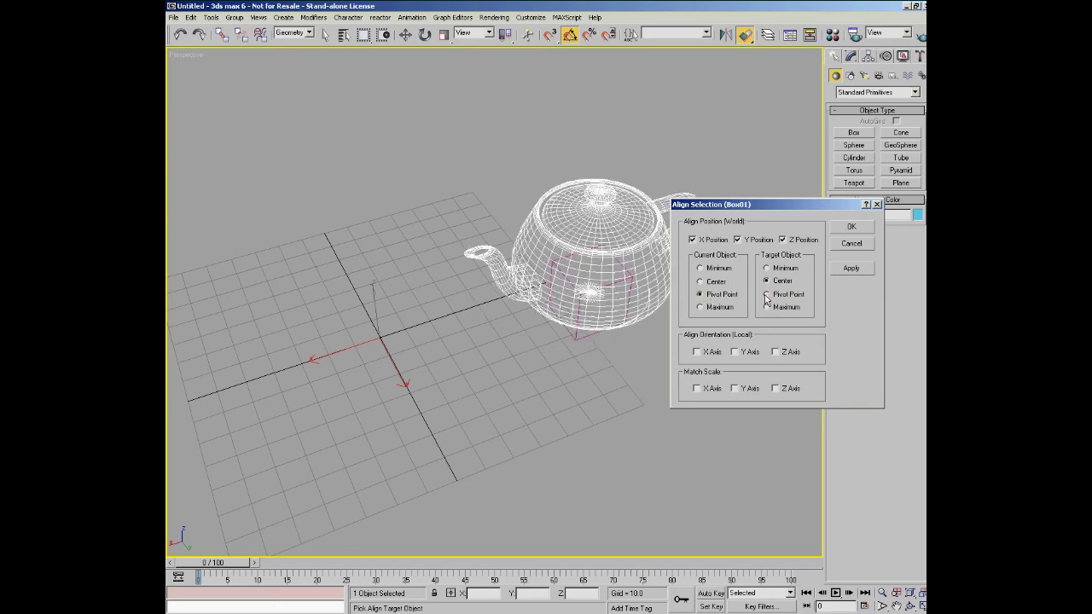
click(766, 294)
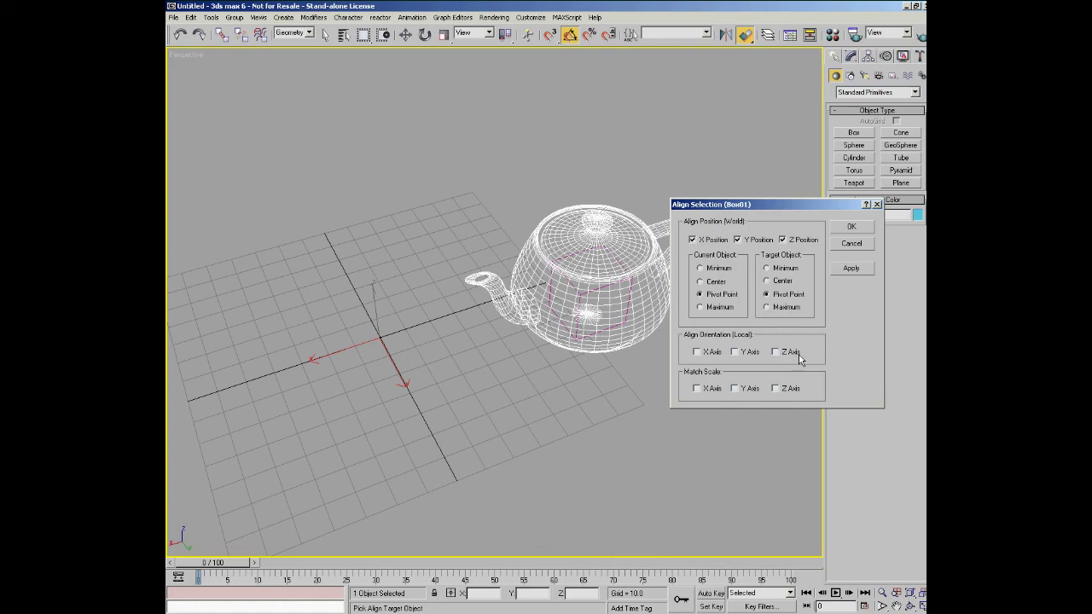
click(852, 244)
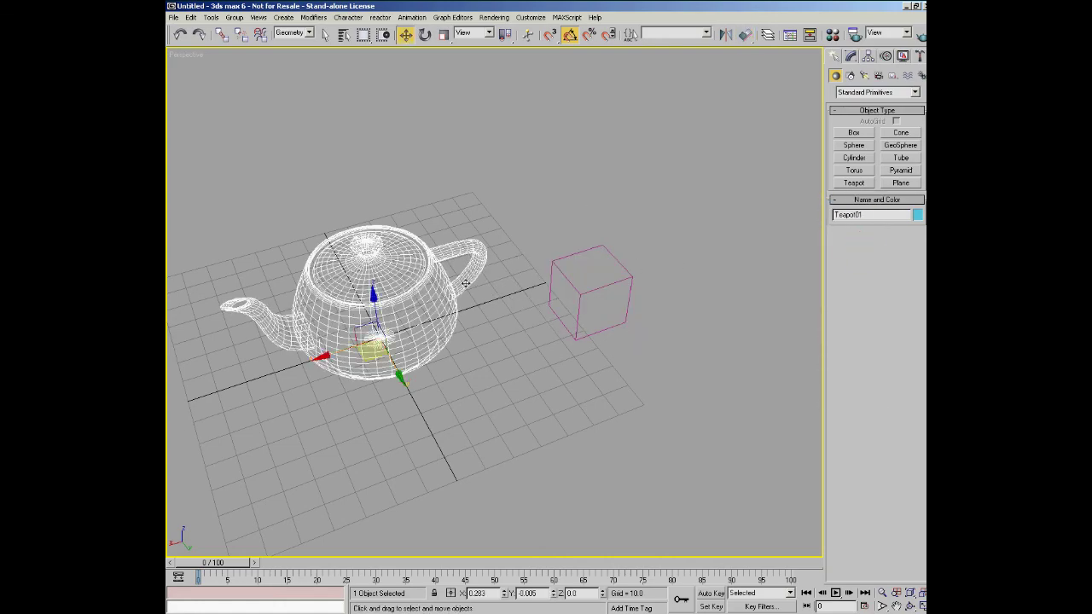